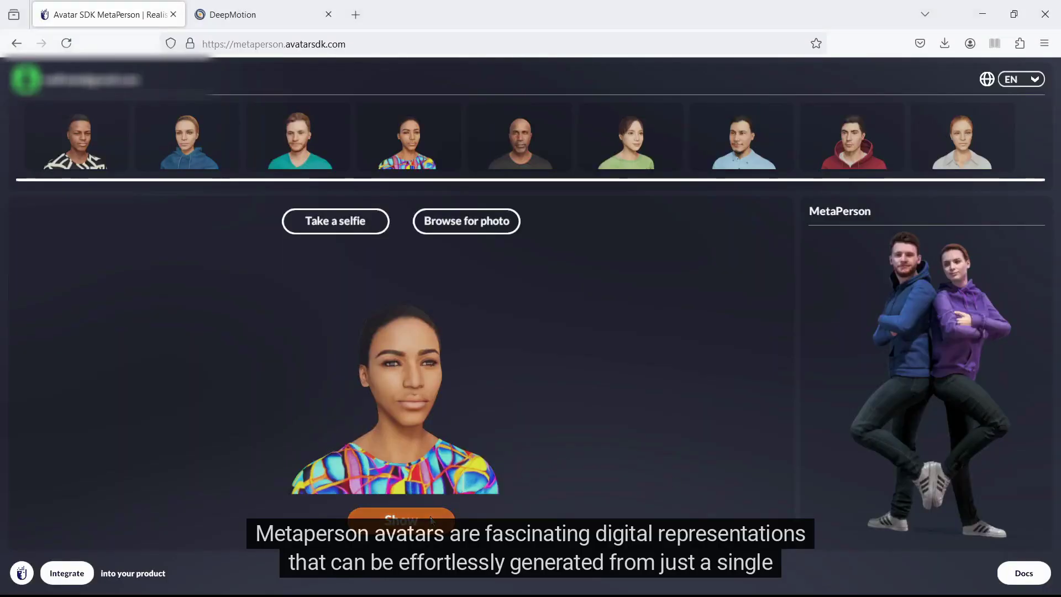
# Show the avatar and give it a new haircut dyed dark brown
pyautogui.click(431, 520)
pyautogui.click(1046, 178)
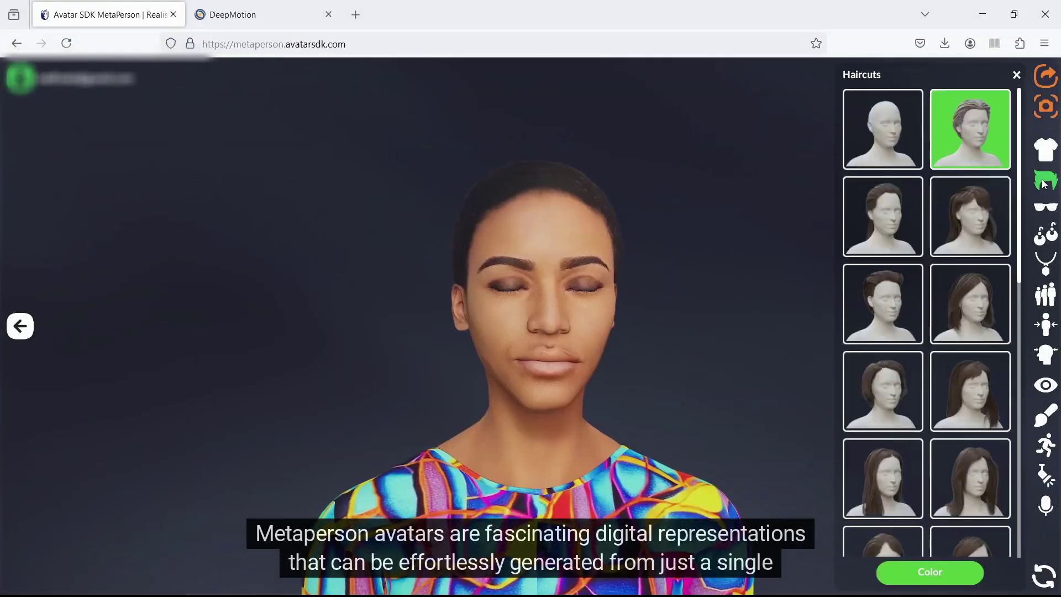
pyautogui.click(893, 224)
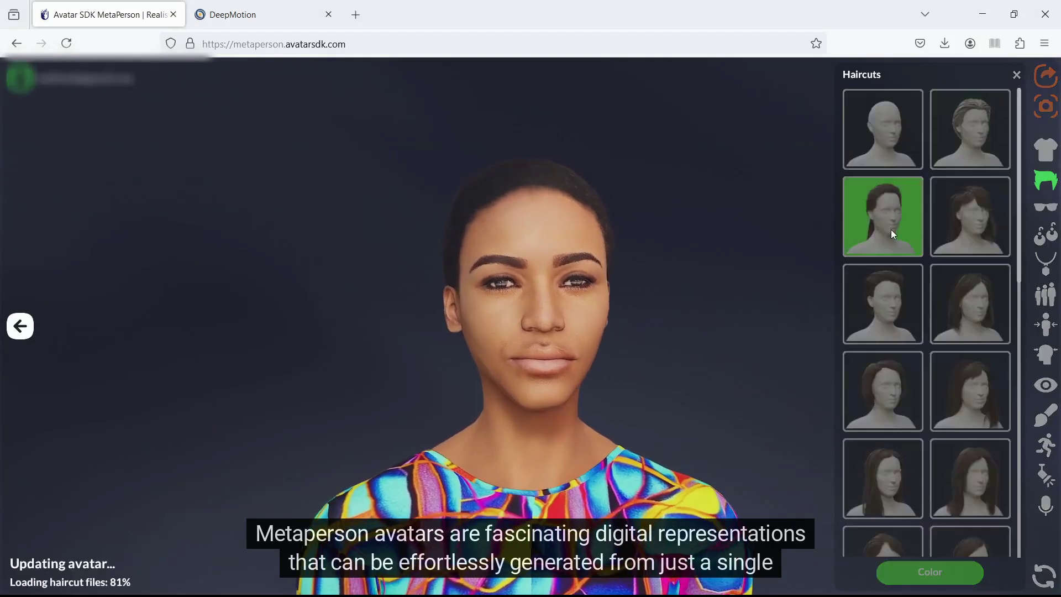
pyautogui.click(929, 572)
pyautogui.click(988, 183)
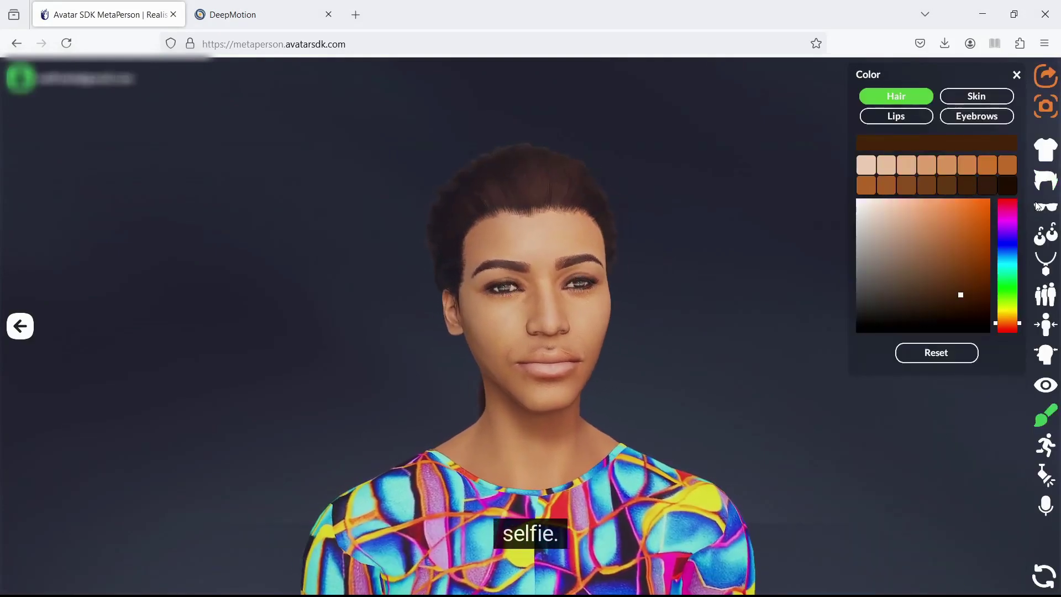
# Put cat-eye sunglasses on the avatar and browse the Animations panel
pyautogui.click(1046, 205)
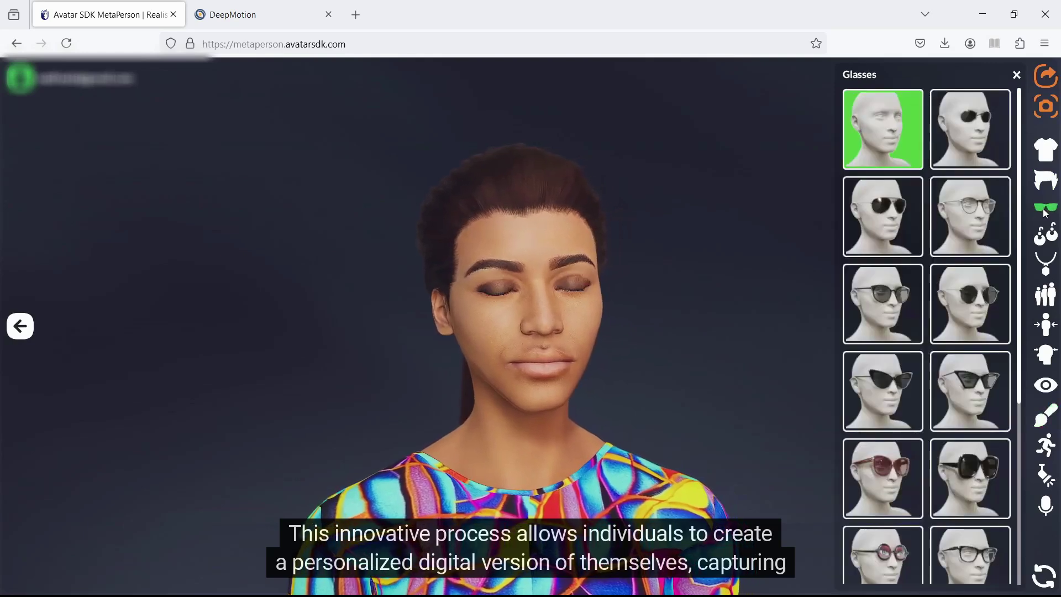
pyautogui.click(895, 376)
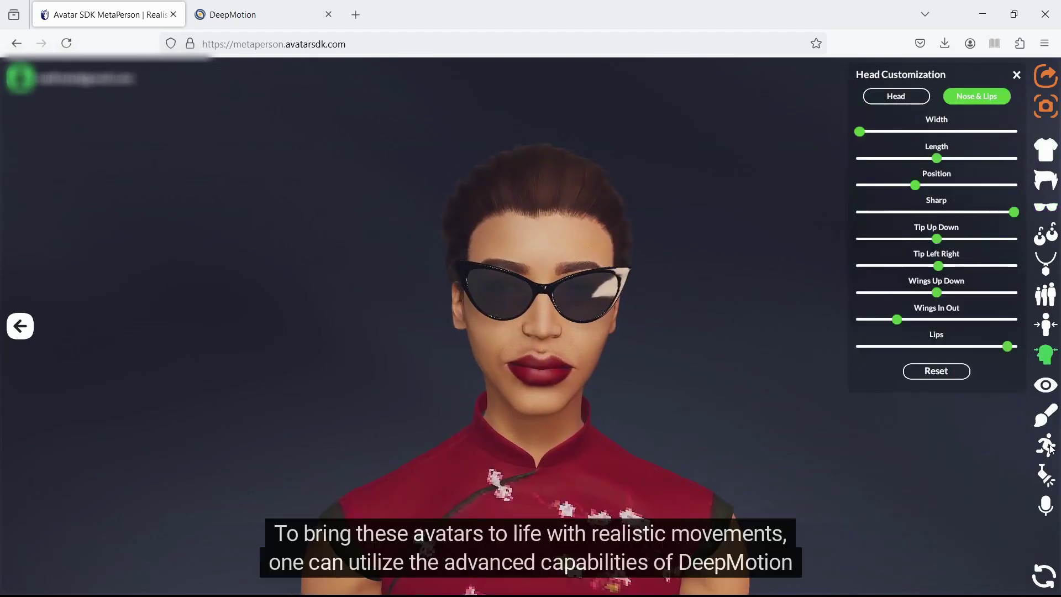
pyautogui.click(1045, 445)
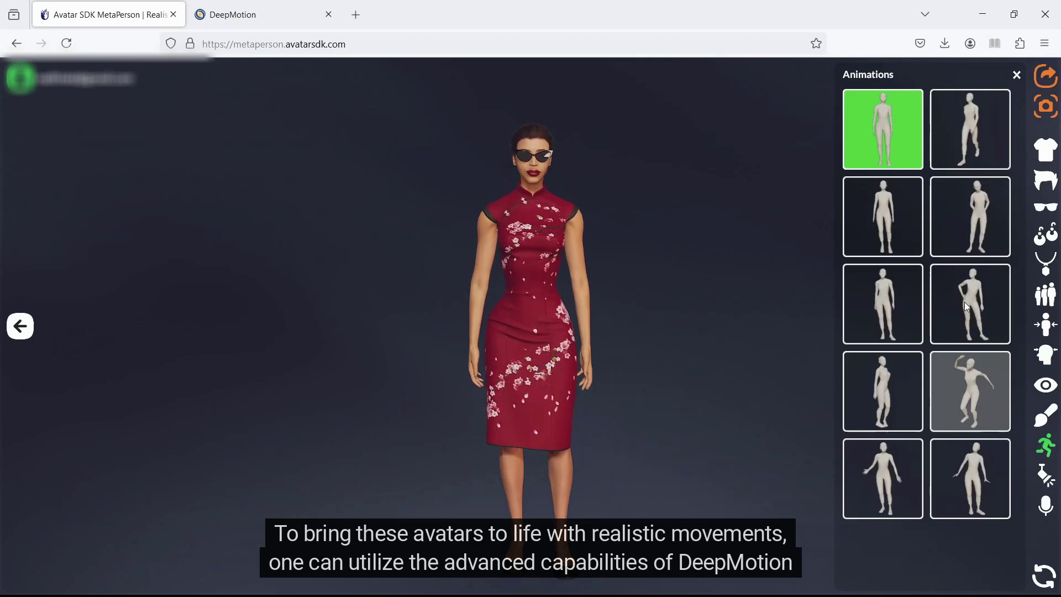
# Apply the hand-on-hip pose, then generate the SayMotion animation, spending one credit
pyautogui.click(964, 302)
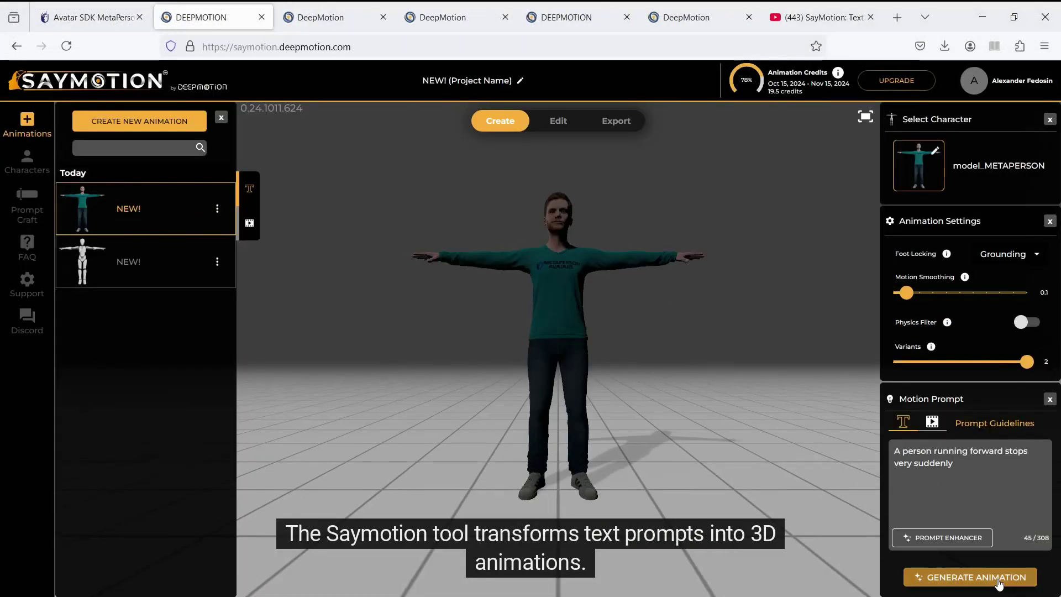
pyautogui.click(999, 584)
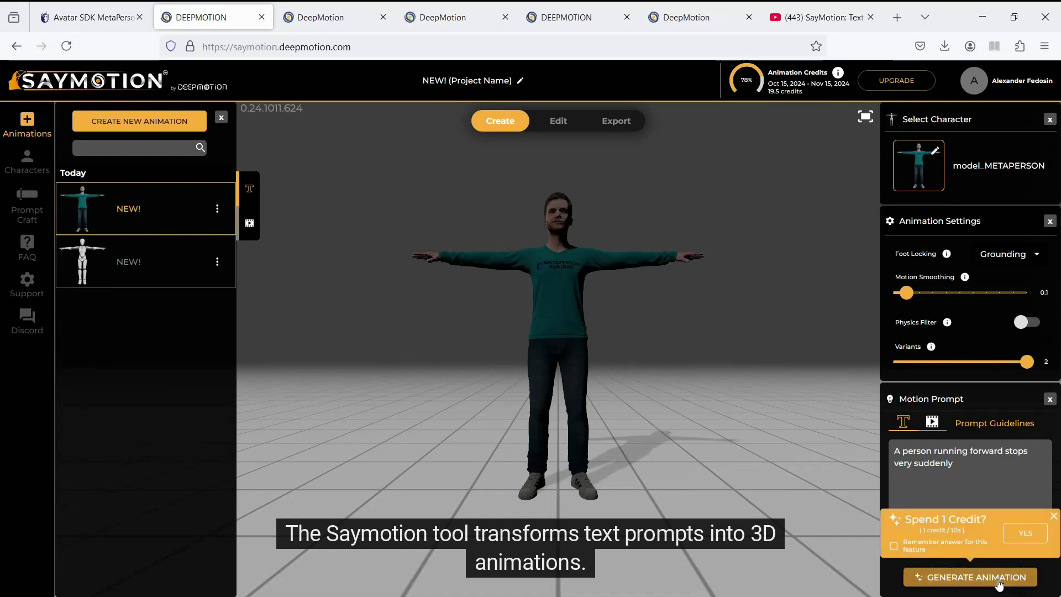
pyautogui.click(1025, 534)
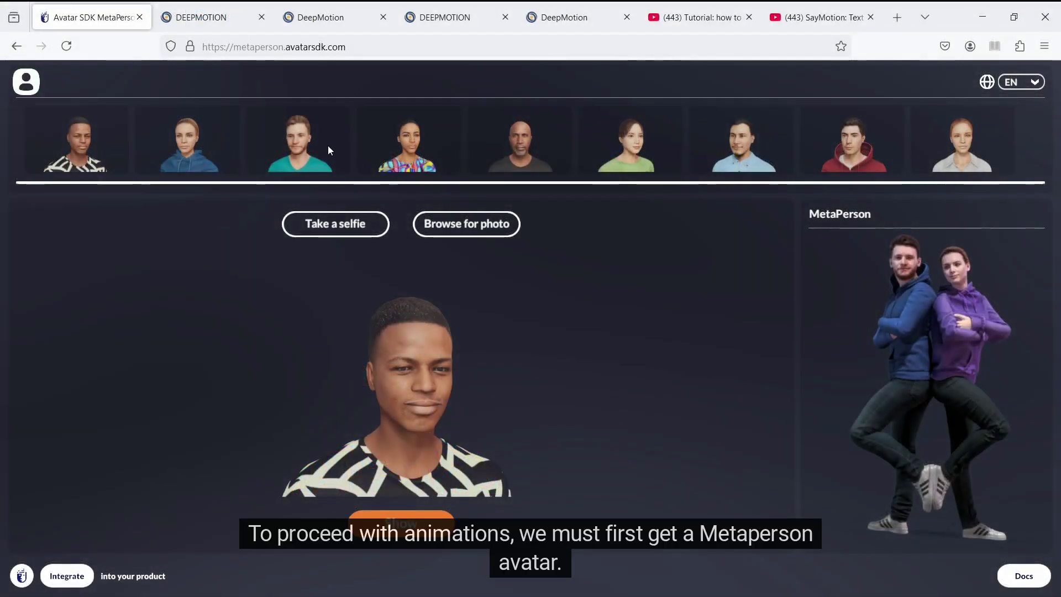
# Show the teal-shirt man avatar full-body and start its export (sign-in prompt)
pyautogui.click(312, 141)
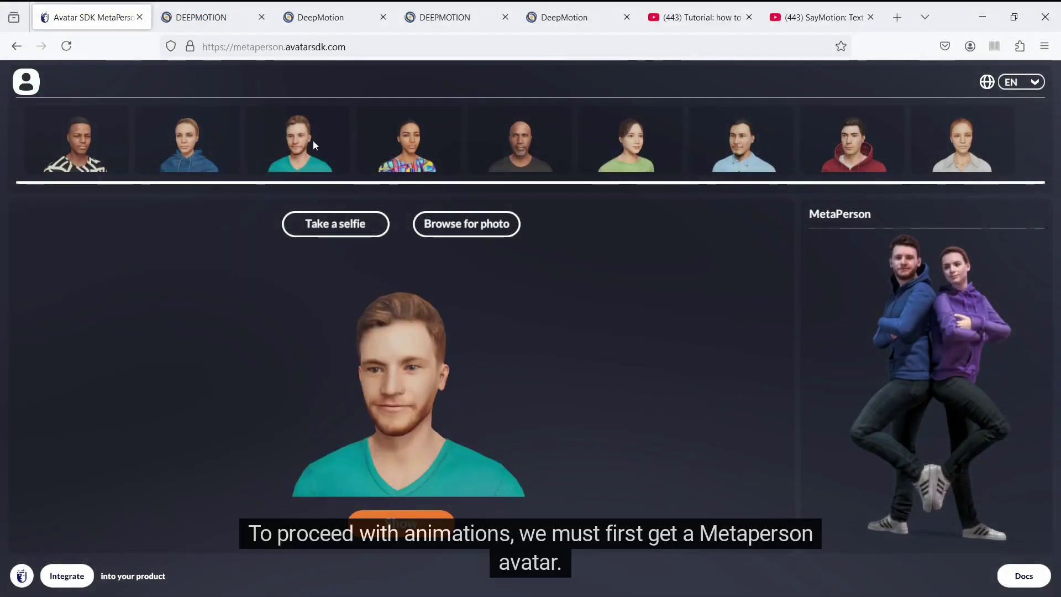
pyautogui.click(427, 523)
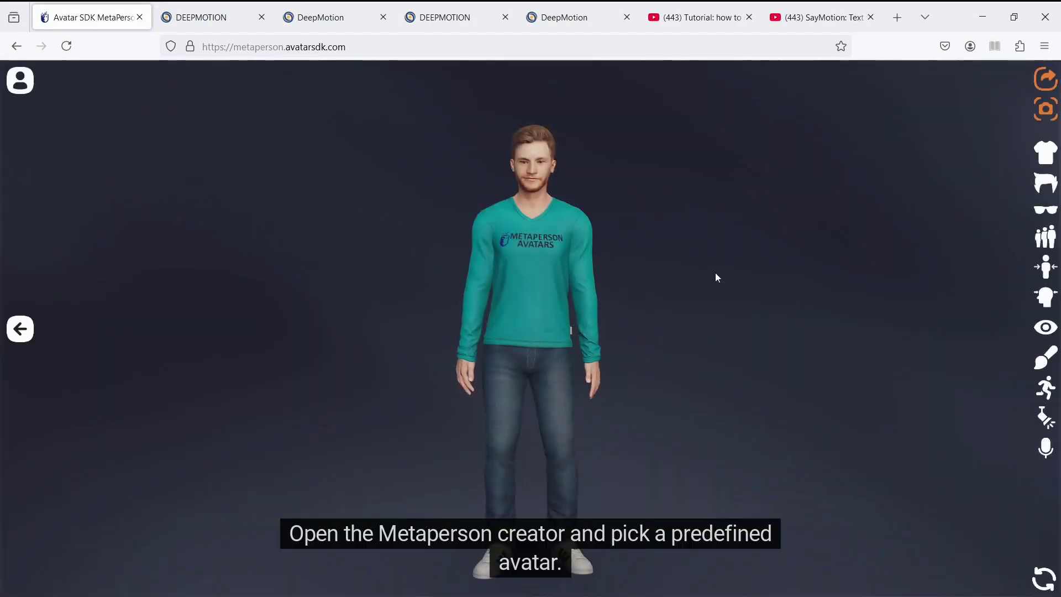
pyautogui.click(1039, 81)
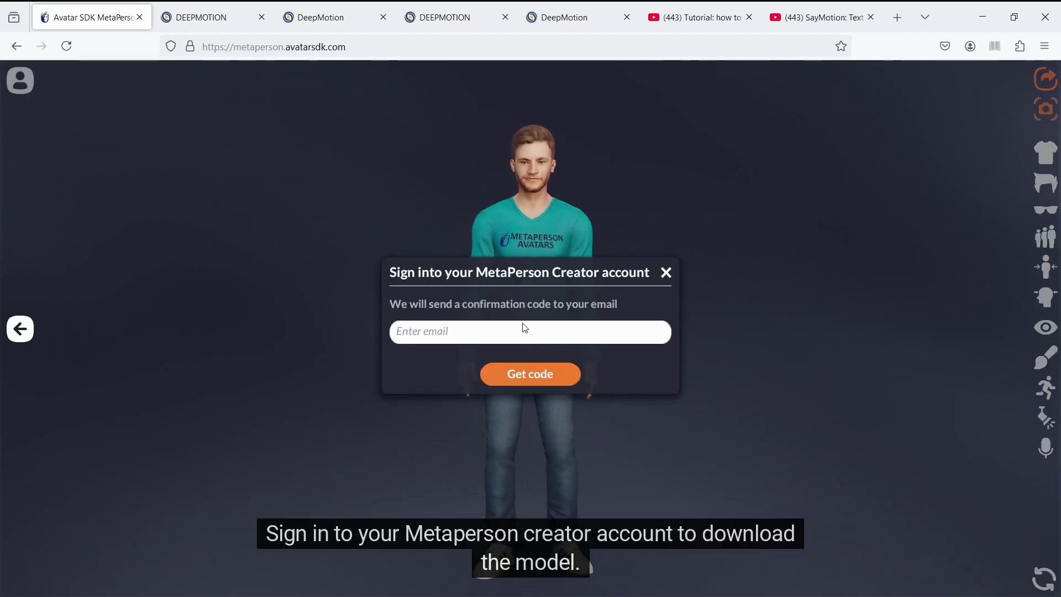
# Play the MetaPerson Creator tutorial video on YouTube
pyautogui.click(690, 17)
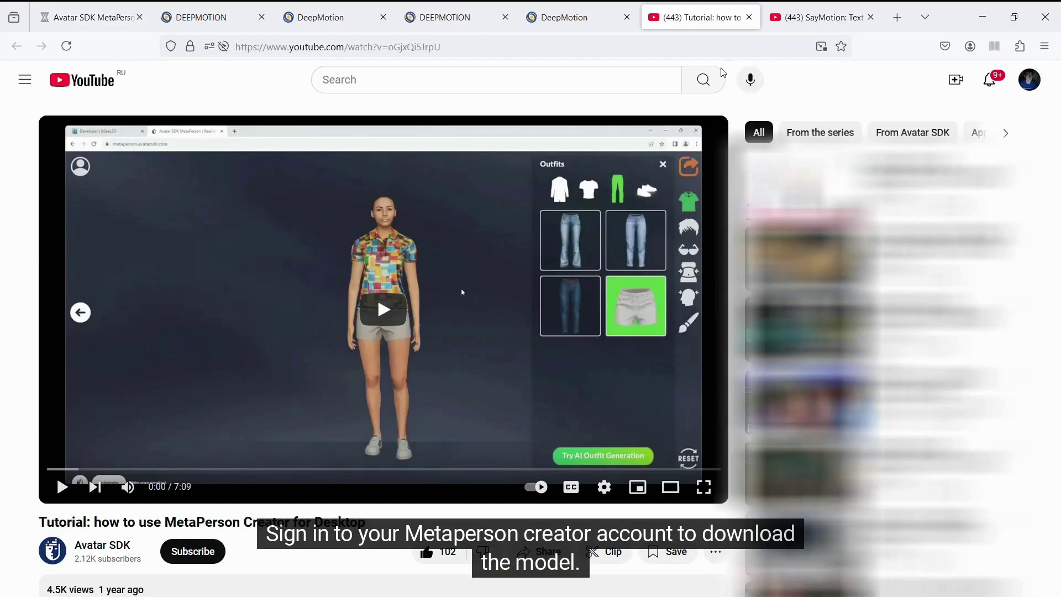
pyautogui.click(62, 488)
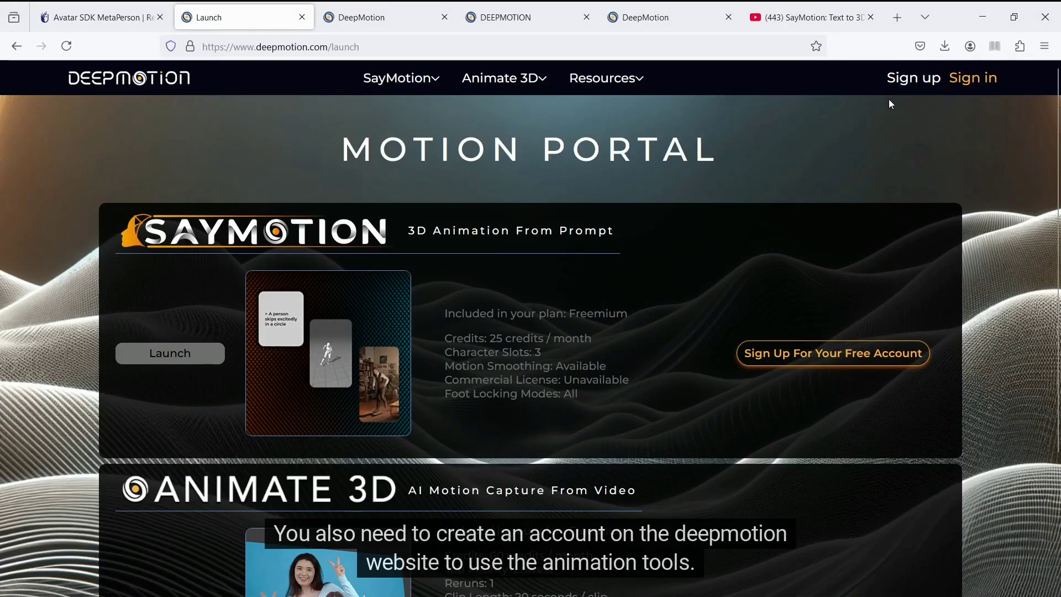
# Sign in to the DeepMotion account on the Motion Portal
pyautogui.click(982, 84)
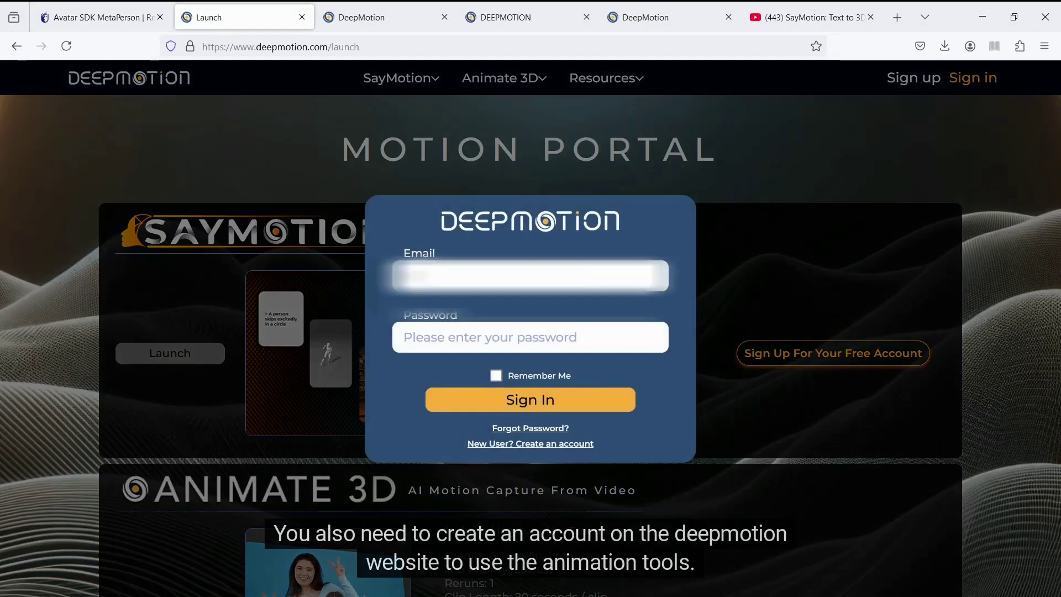
pyautogui.write('@gma')
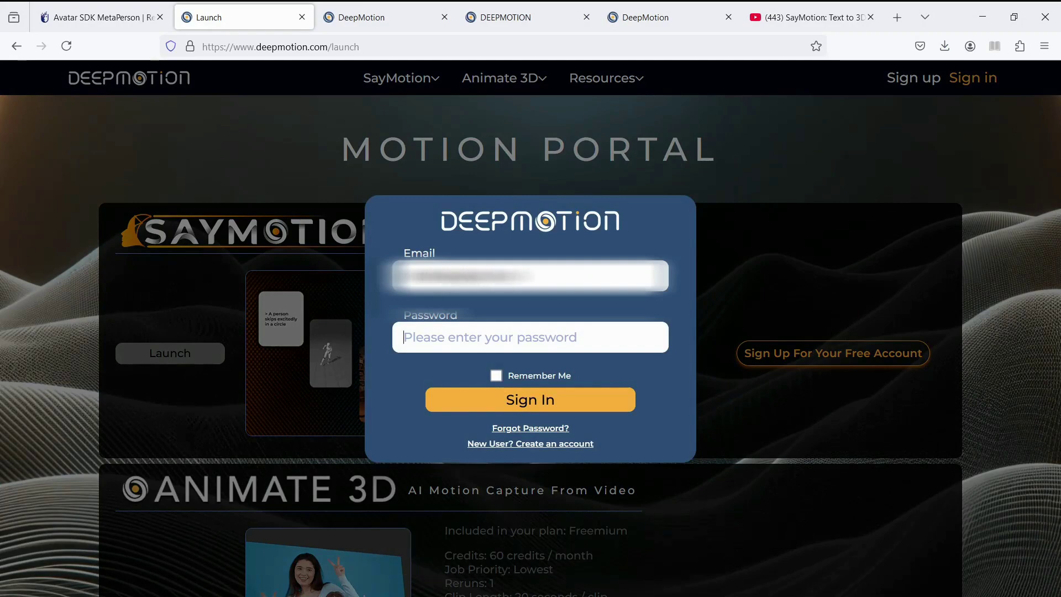
pyautogui.write('••••••••')
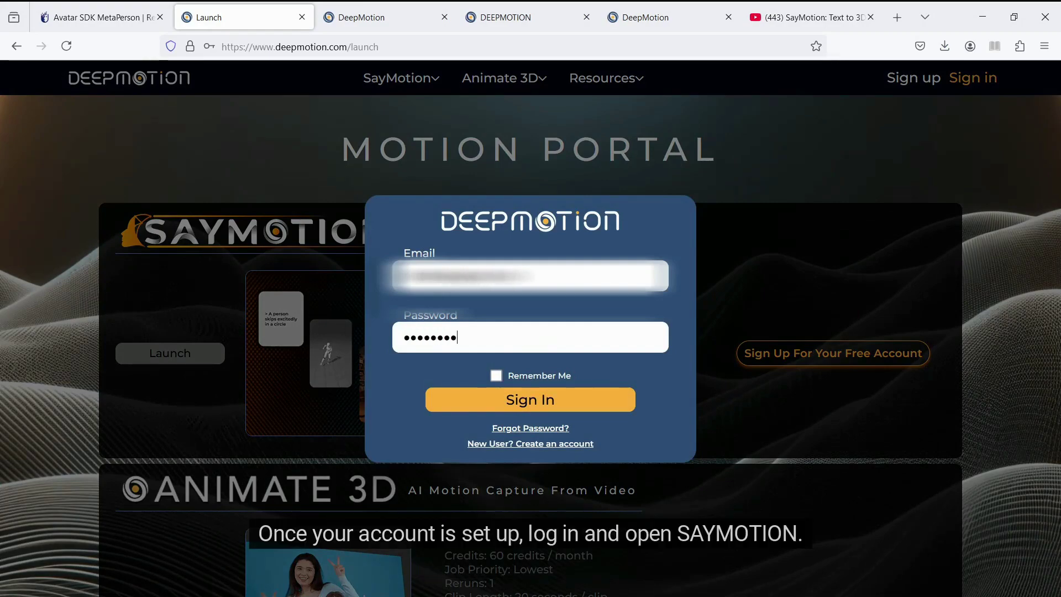
pyautogui.click(580, 400)
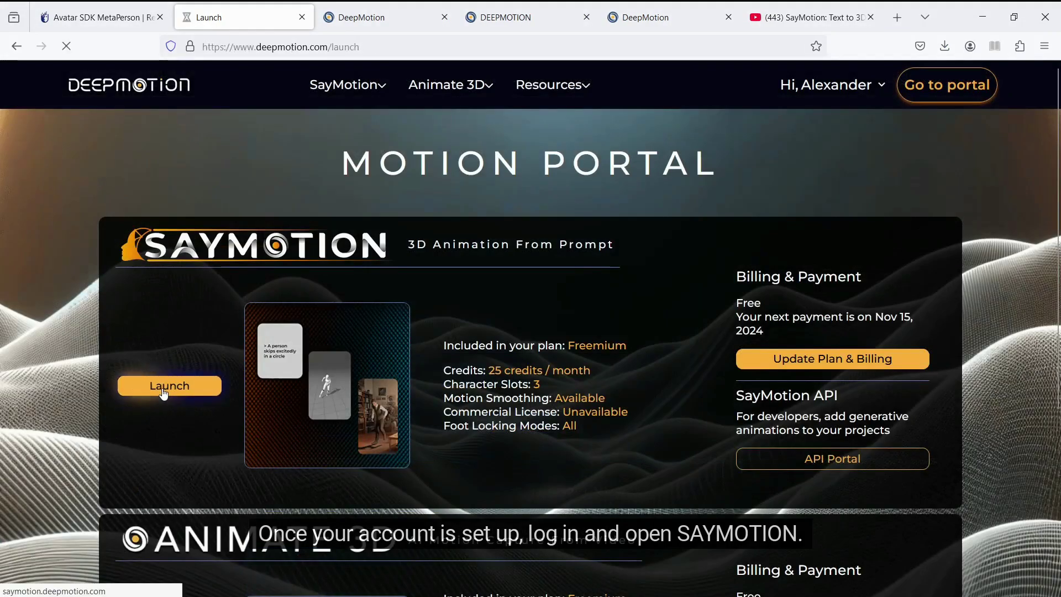
# Launch SayMotion and choose Metaperson/avatar/model.fbx as a custom character to upload
pyautogui.click(163, 389)
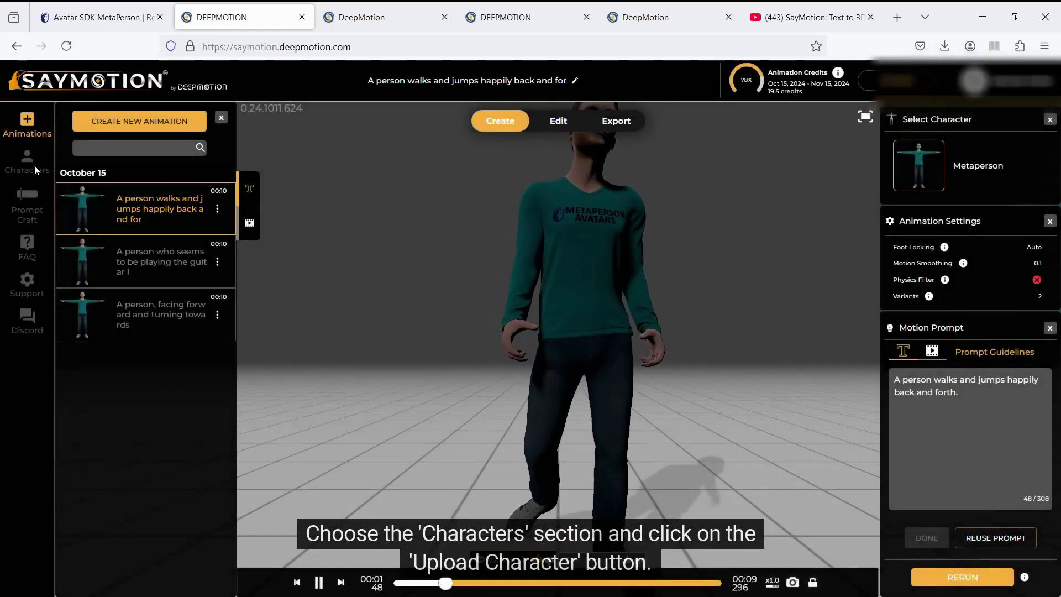
pyautogui.click(34, 165)
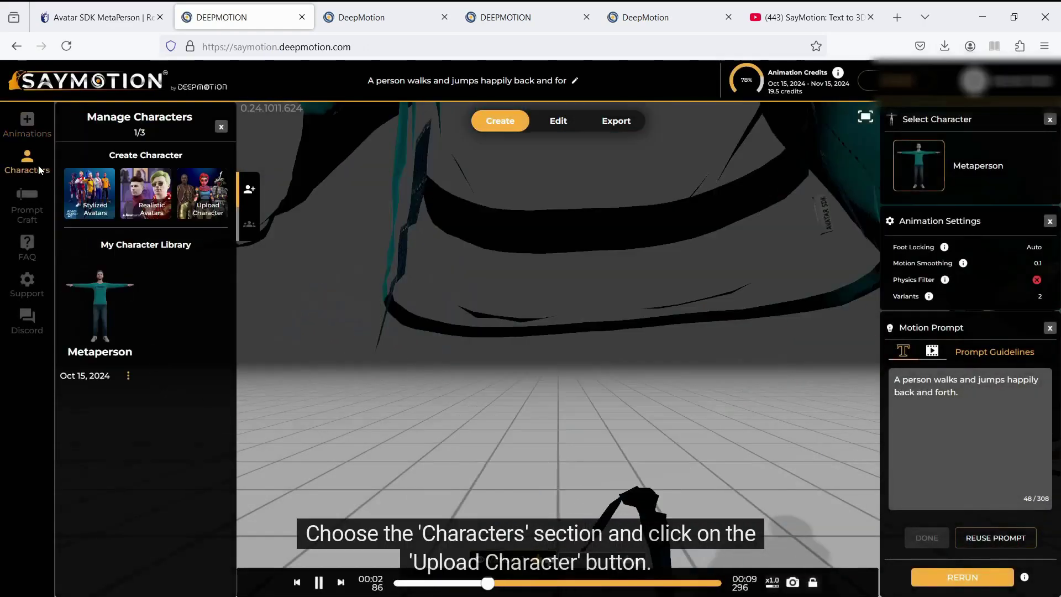
pyautogui.click(212, 194)
pyautogui.click(529, 230)
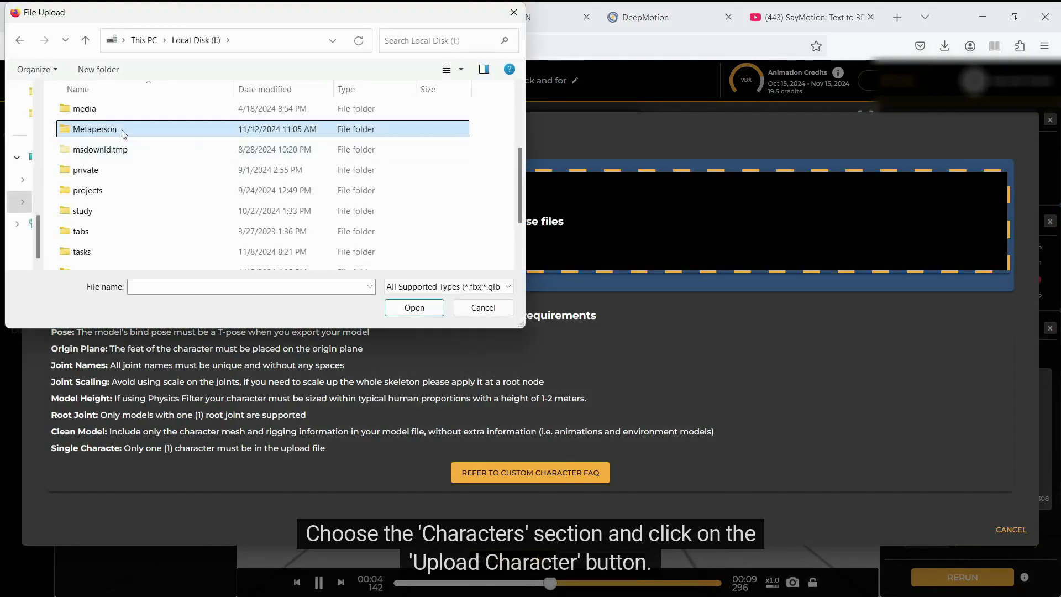
pyautogui.doubleClick(124, 130)
pyautogui.doubleClick(104, 126)
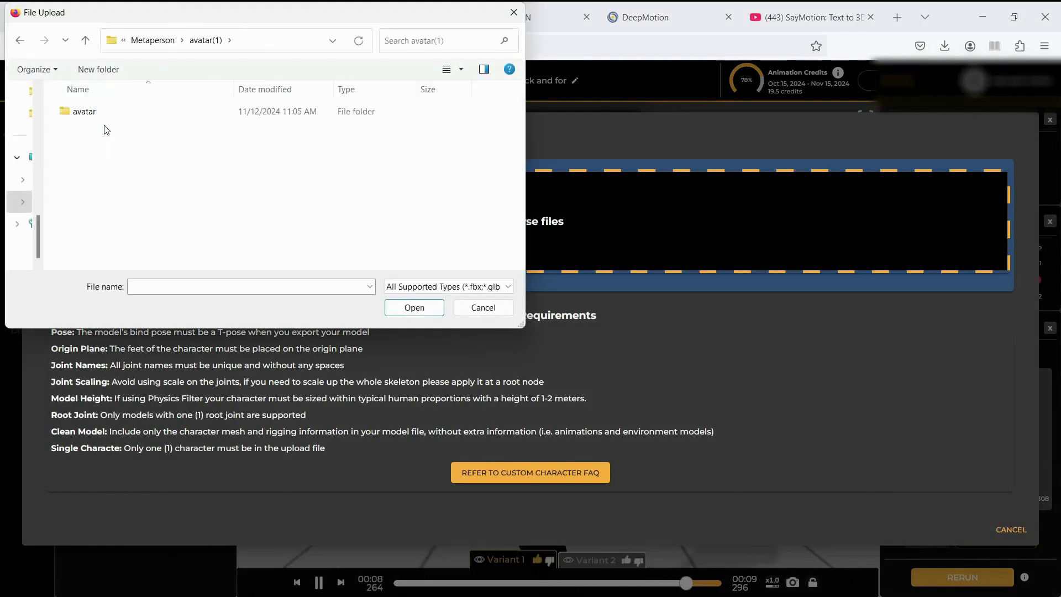
pyautogui.doubleClick(88, 113)
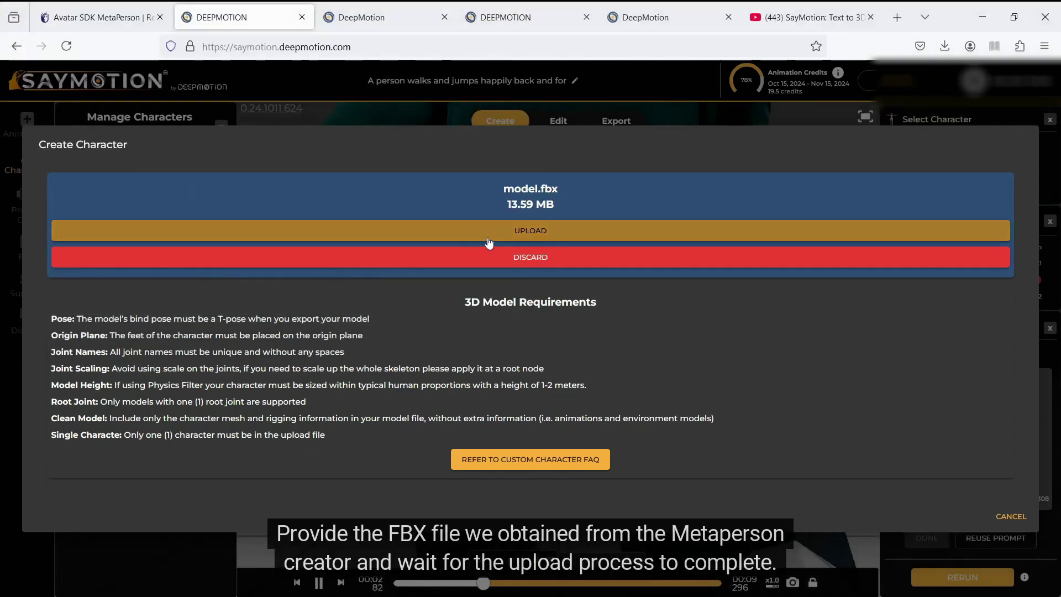
# Upload the model and save the character as model_METAPERSON
pyautogui.click(489, 233)
pyautogui.write('model_ME')
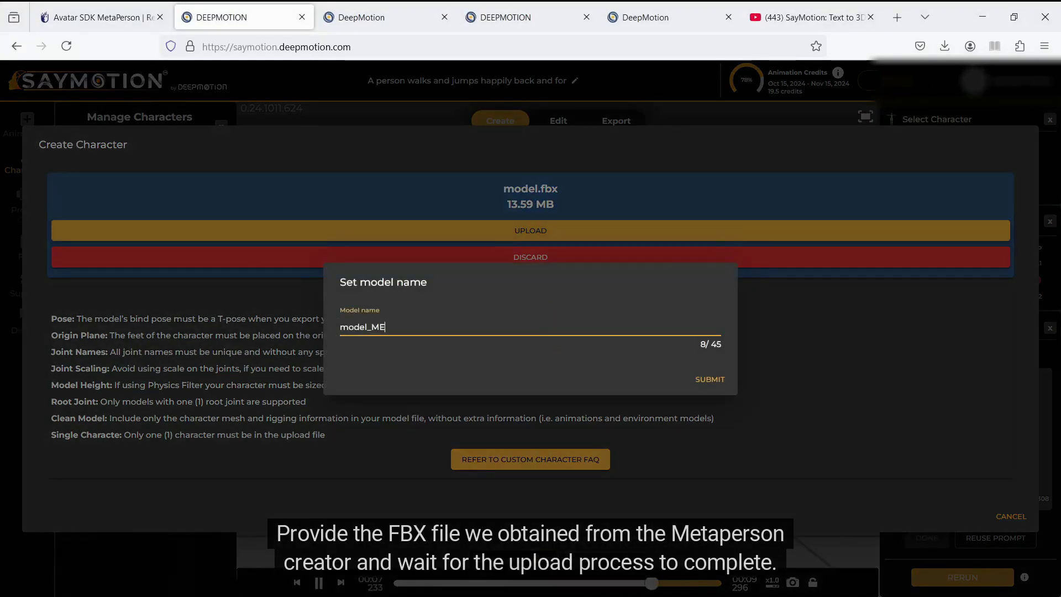
pyautogui.write('TAPERSON')
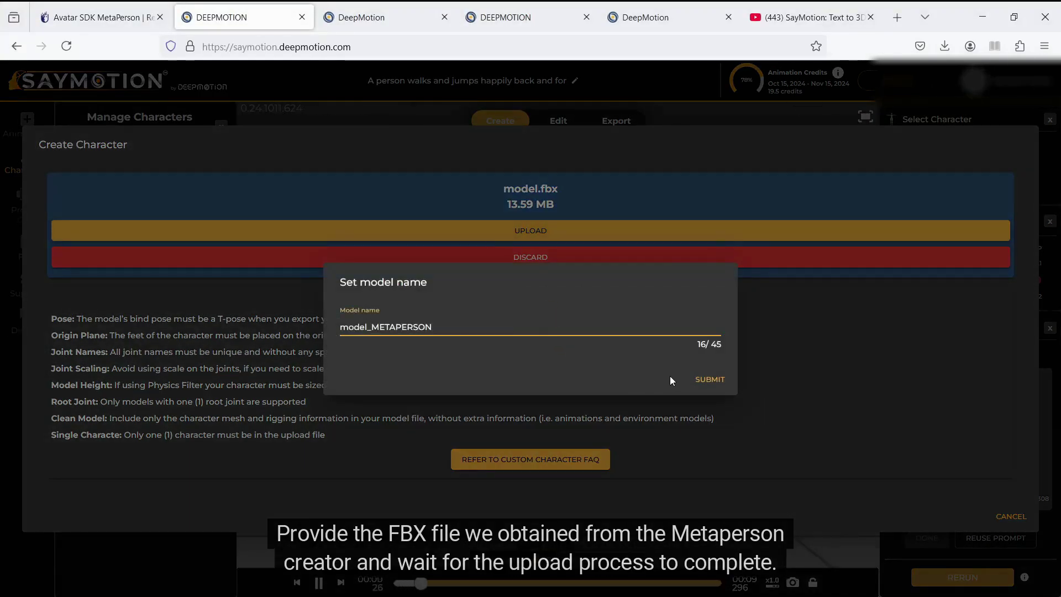
pyautogui.click(698, 381)
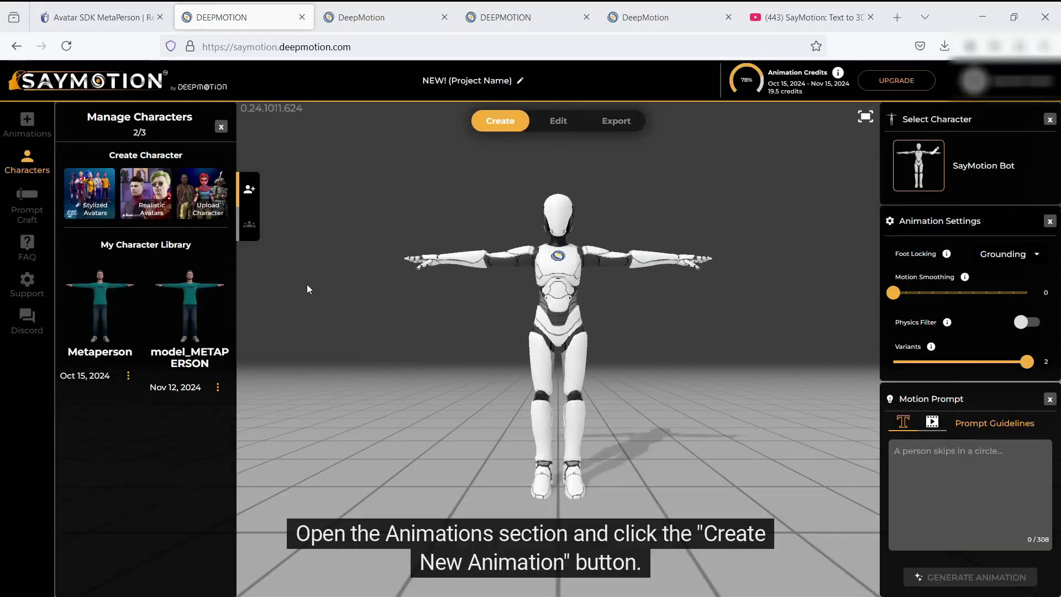
# Start a new animation using the model_METAPERSON character from the account characters
pyautogui.click(26, 125)
pyautogui.click(140, 121)
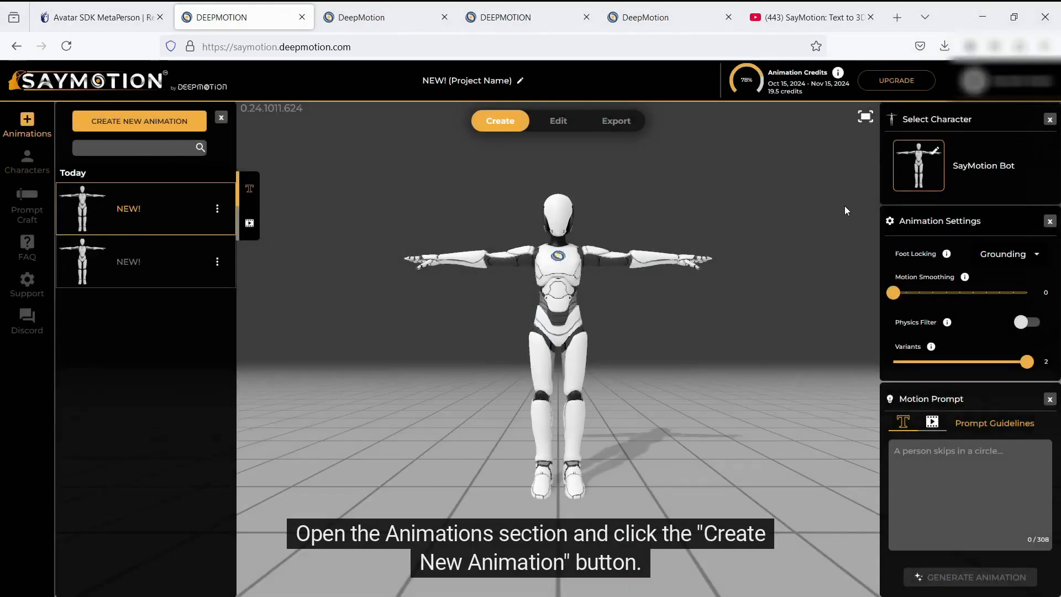
pyautogui.click(936, 150)
pyautogui.click(535, 251)
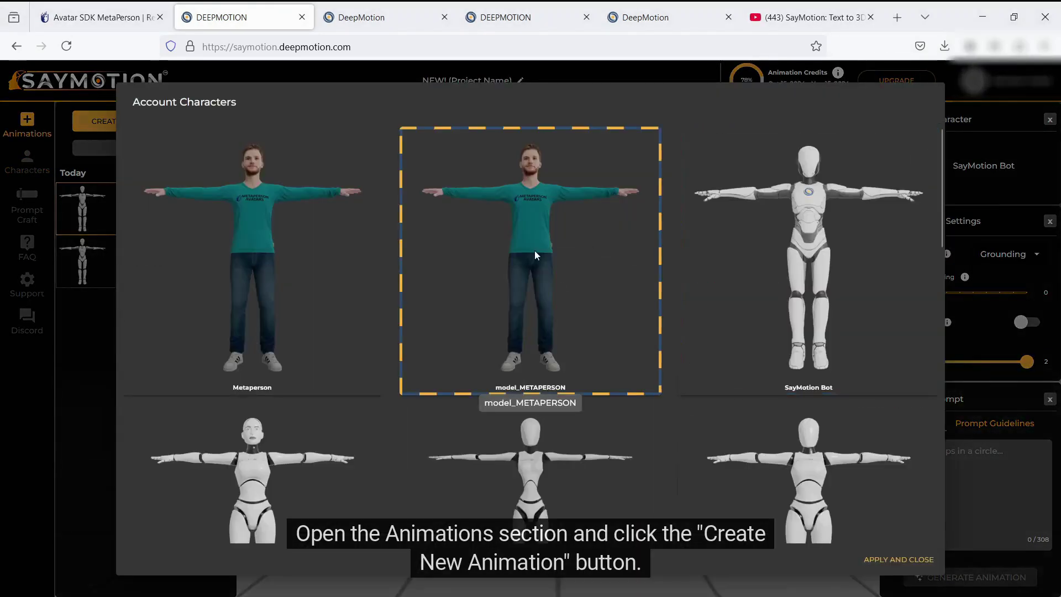
pyautogui.click(883, 561)
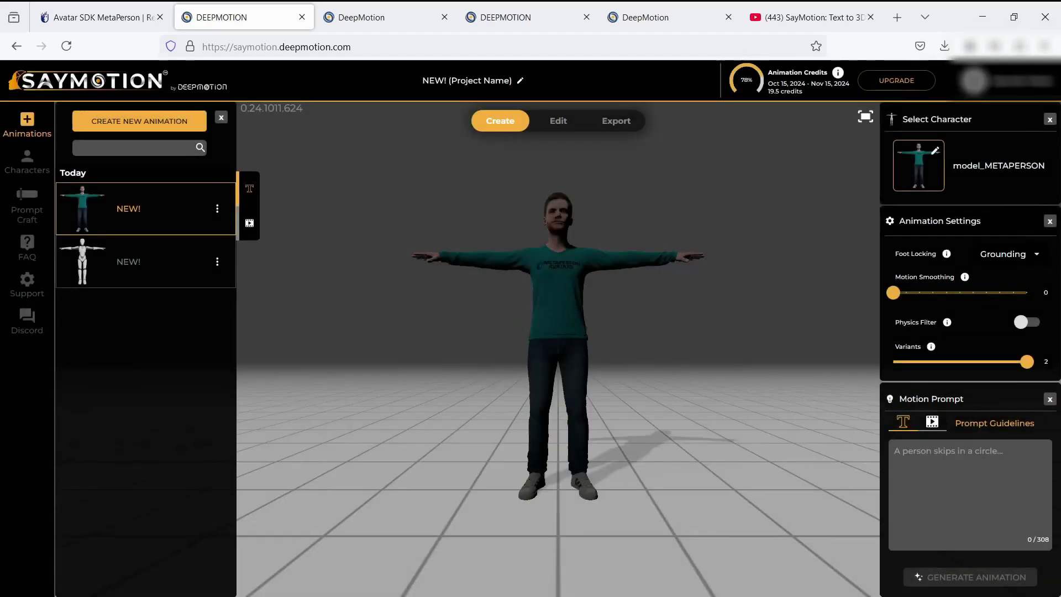
pyautogui.write('A person running forward stops very suddenly')
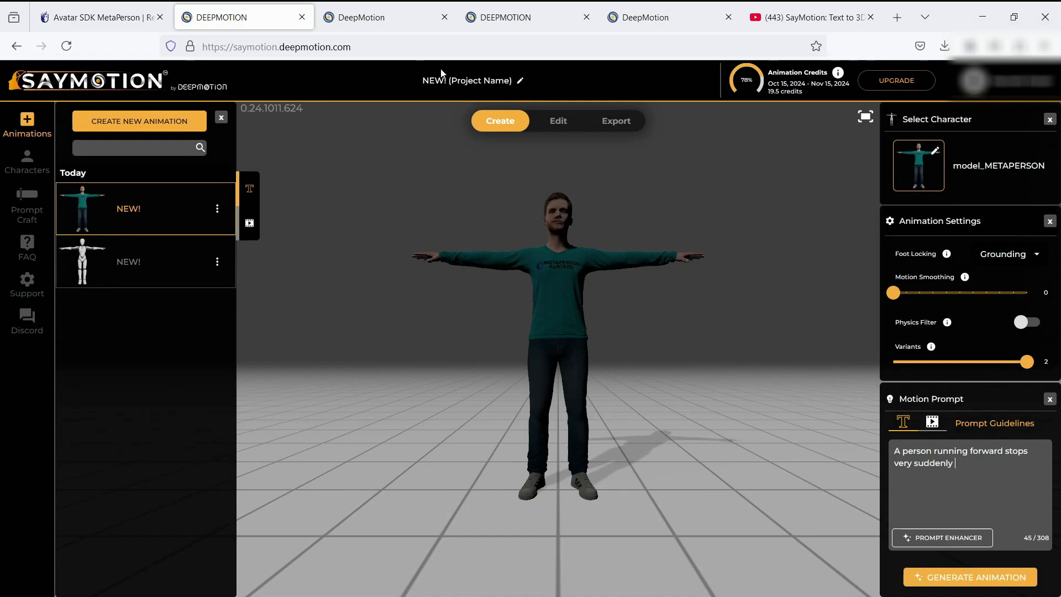
# View the official Text Prompt Guide, then return to the SayMotion editor
pyautogui.click(969, 425)
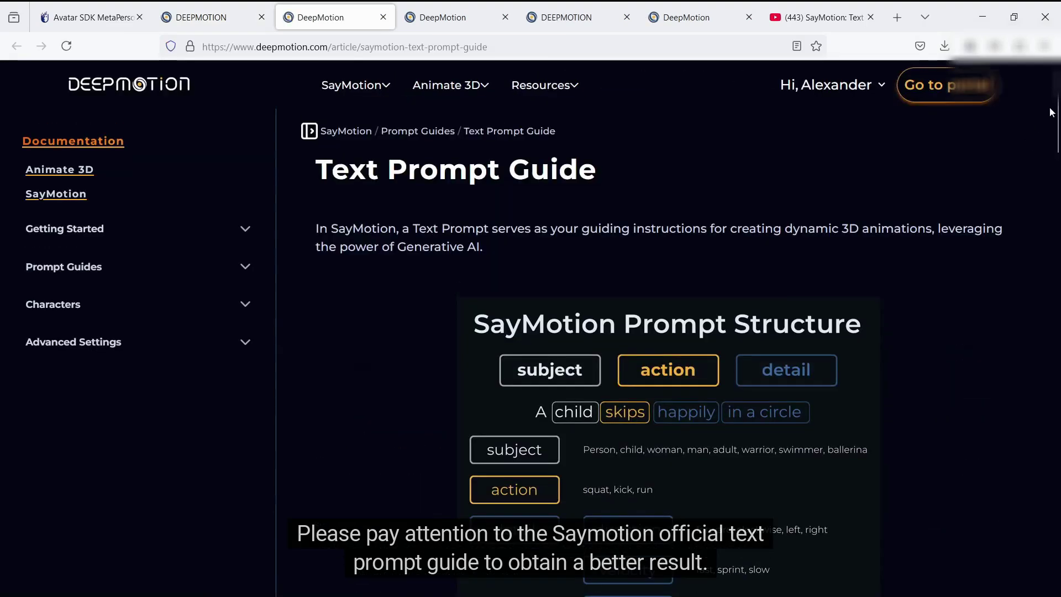
pyautogui.moveTo(1054, 108)
pyautogui.mouseDown()
pyautogui.moveTo(1050, 431)
pyautogui.moveTo(1051, 360)
pyautogui.mouseUp()
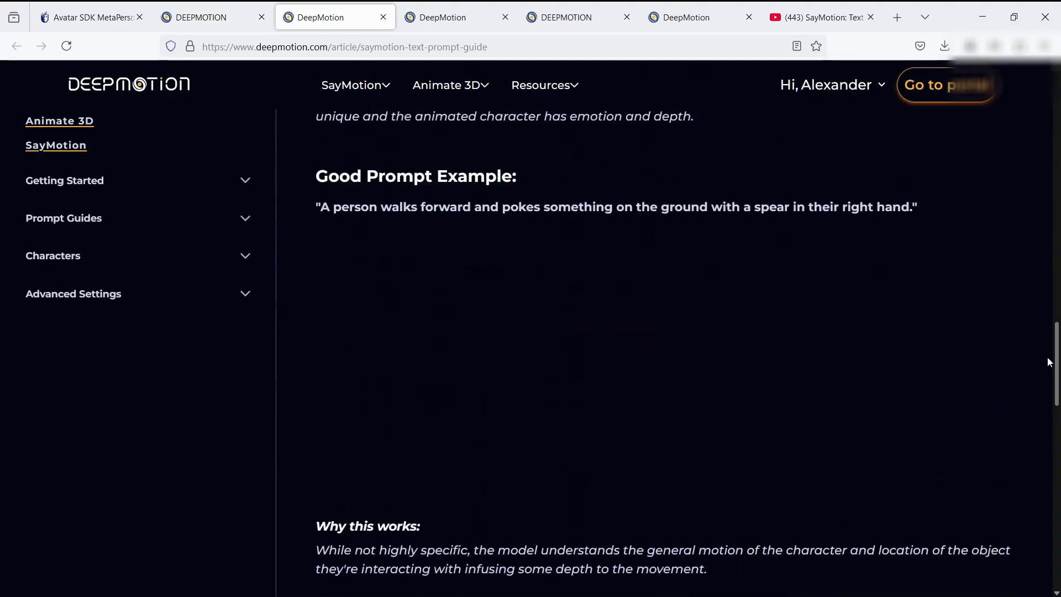
pyautogui.click(211, 16)
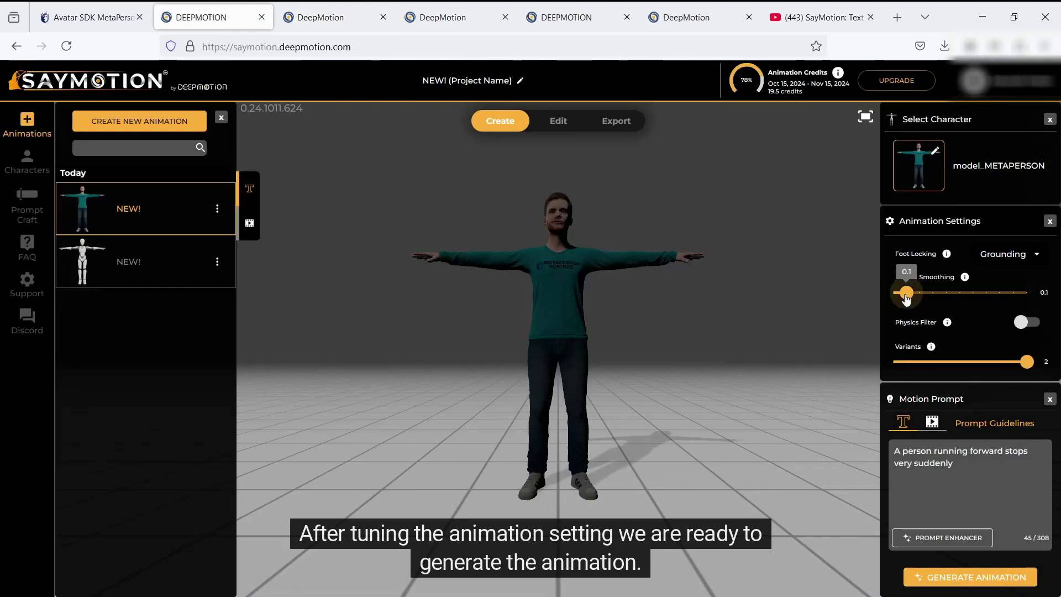
# Generate the running-then-stopping animation and bring up its export options
pyautogui.click(988, 576)
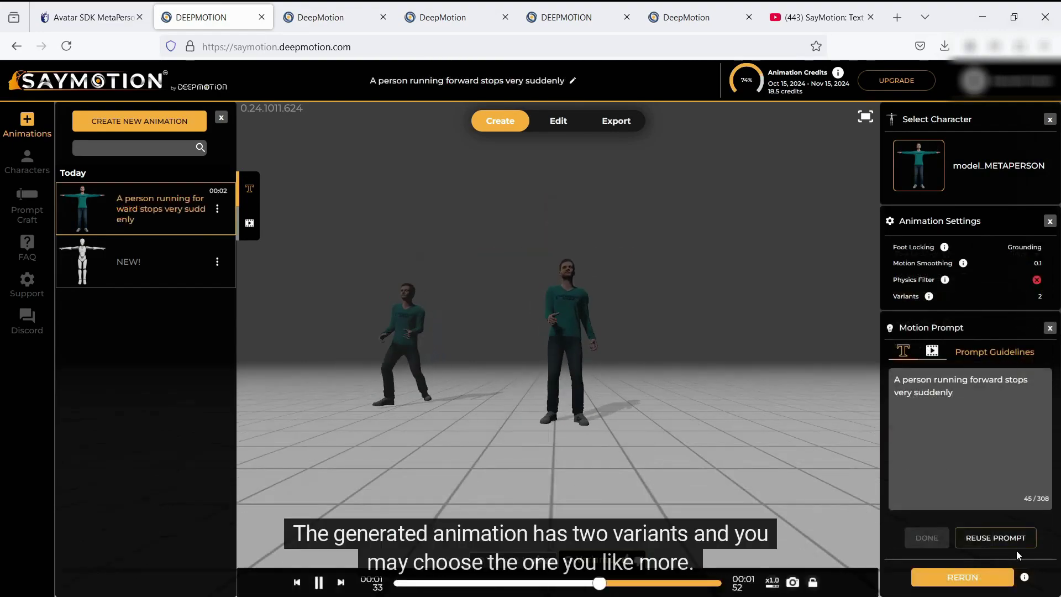
pyautogui.click(617, 123)
pyautogui.click(556, 122)
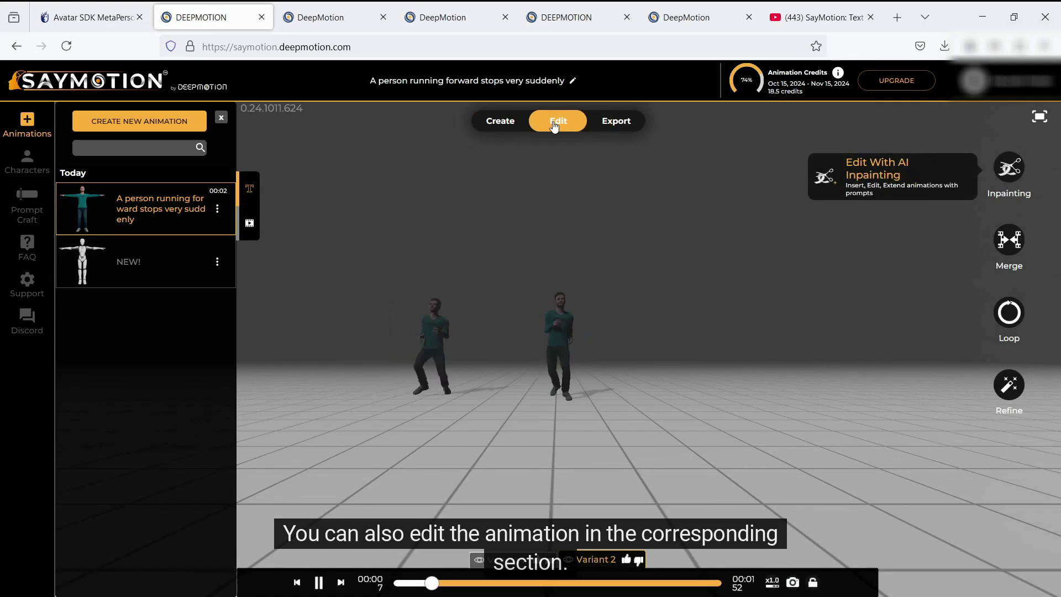
pyautogui.click(611, 124)
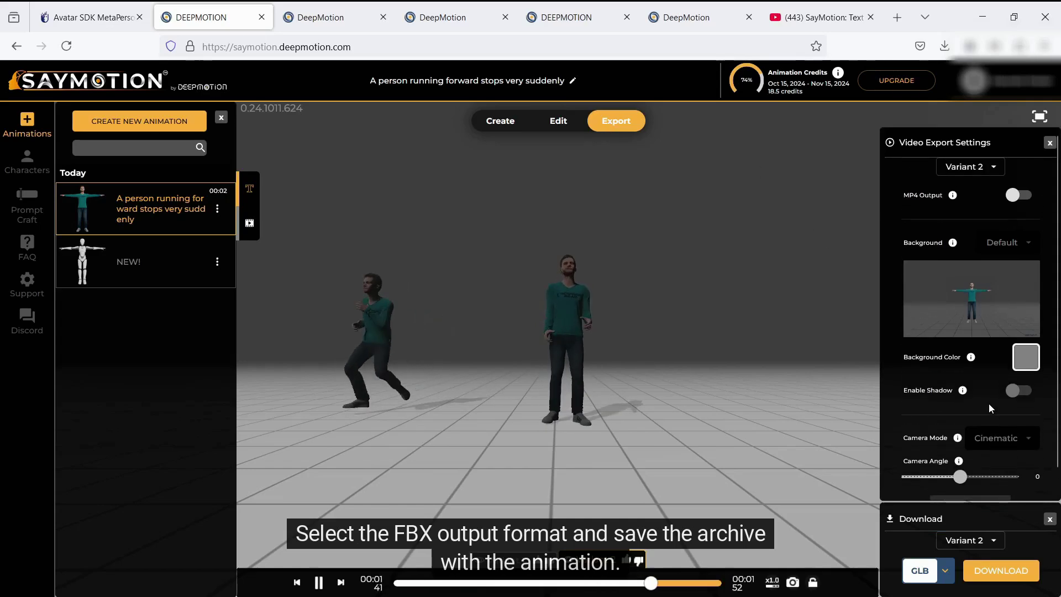
# Download Variant 2 of the animation in FBX format
pyautogui.click(945, 570)
pyautogui.click(921, 525)
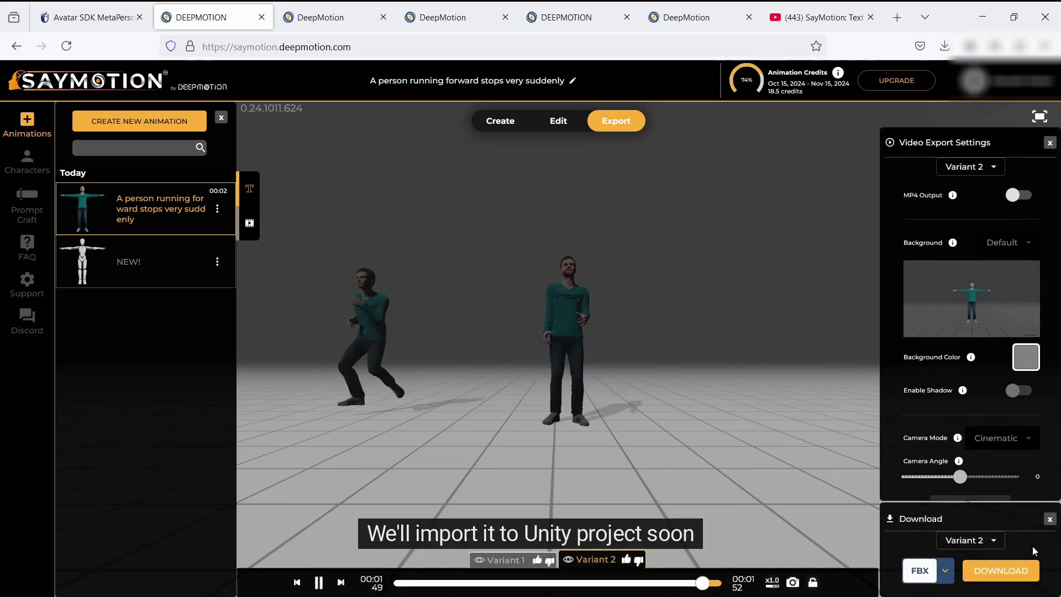
pyautogui.click(1011, 580)
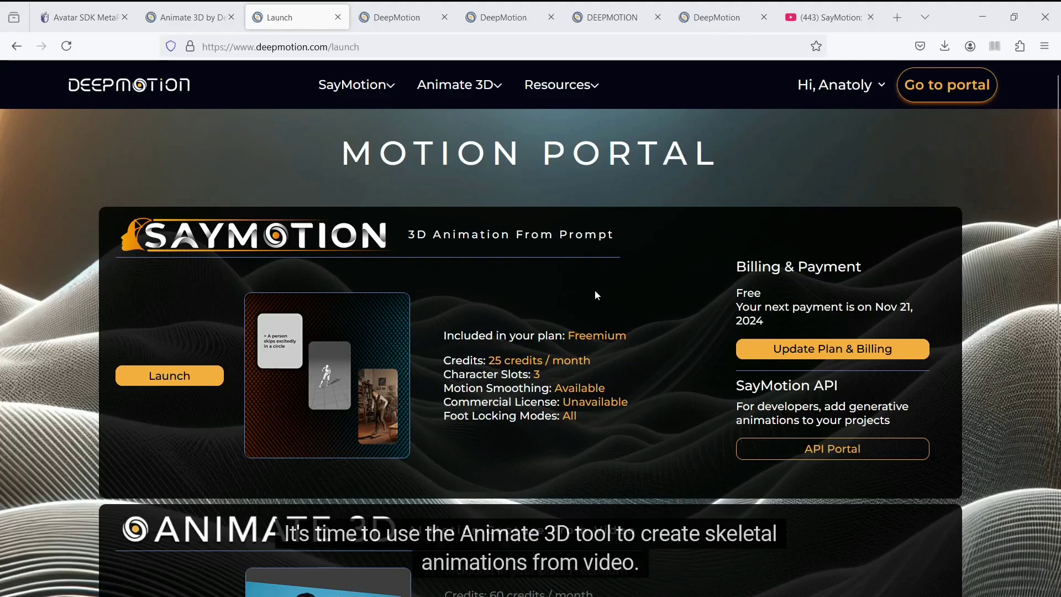
pyautogui.scroll(-3, 595, 295)
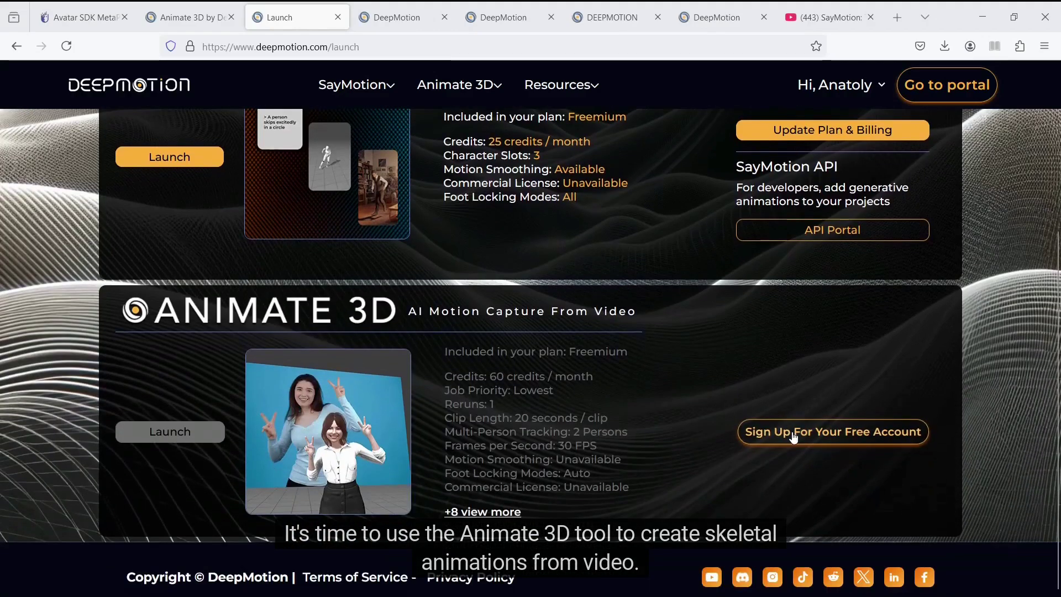
# Sign up and create an Animate 3D account, accepting the terms
pyautogui.click(793, 433)
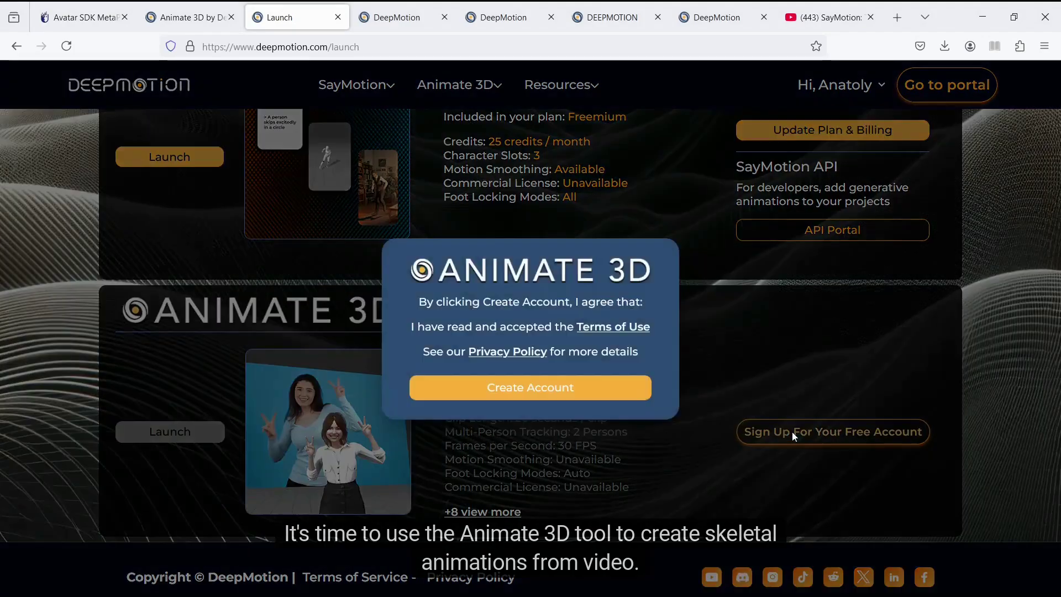
pyautogui.click(587, 392)
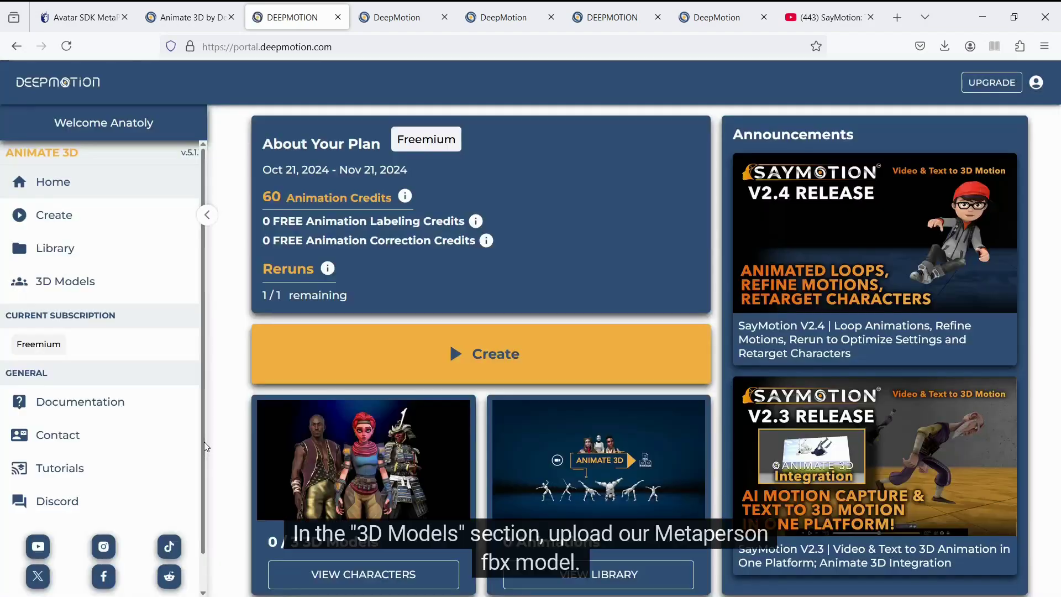
# Upload model.fbx as a custom character in the 3D Models section
pyautogui.click(86, 282)
pyautogui.click(663, 234)
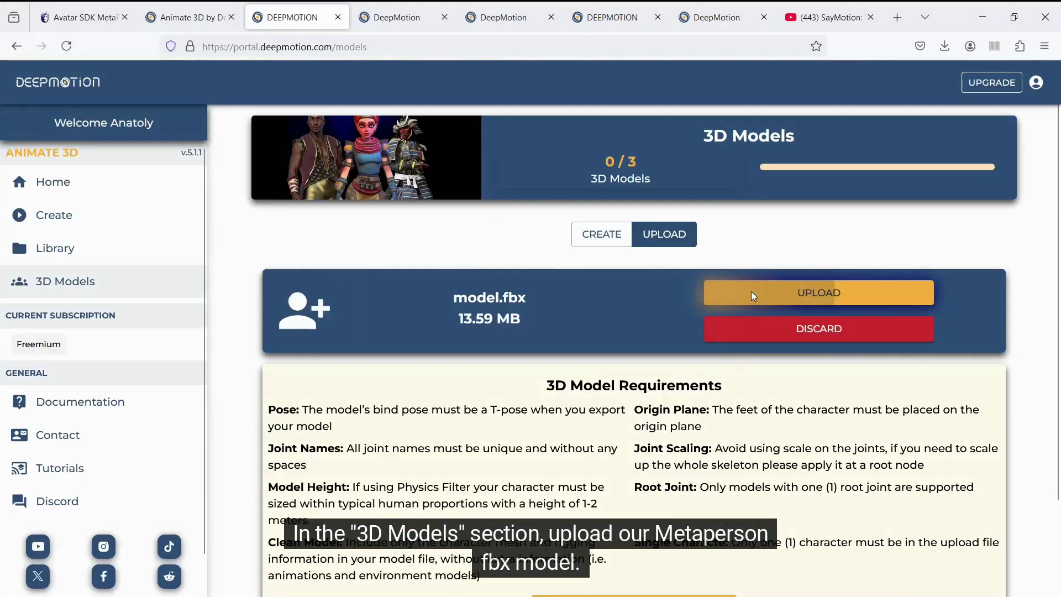
pyautogui.click(754, 295)
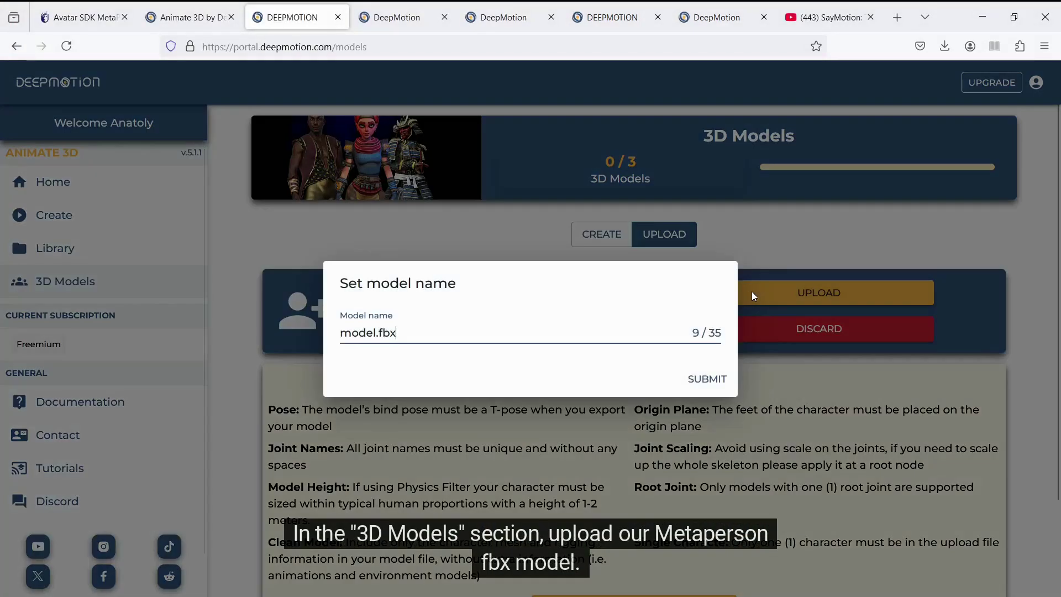
pyautogui.click(713, 379)
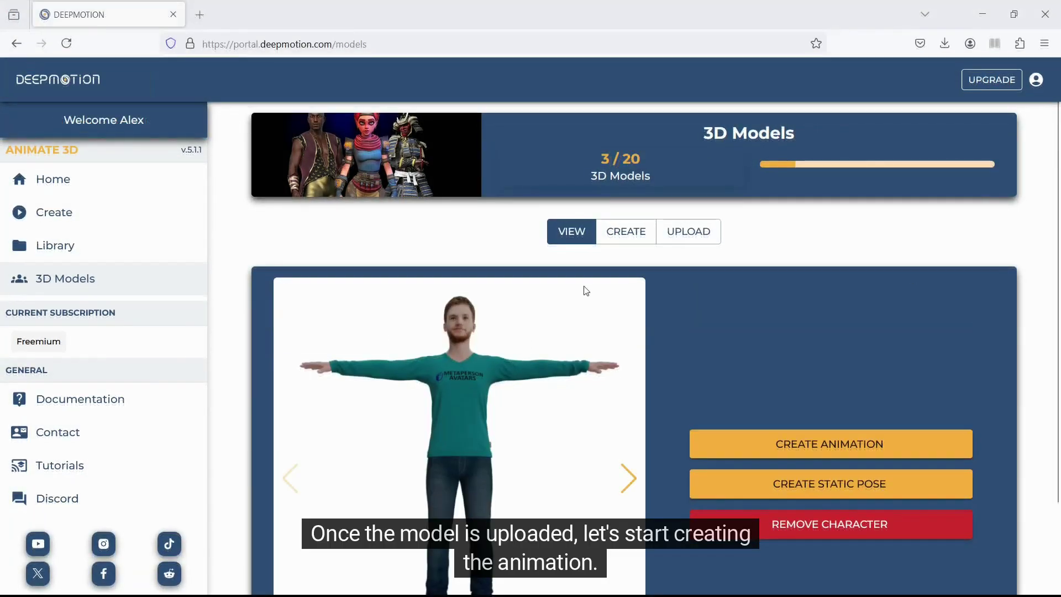
# Create an animation for the MetaPerson model from video_1920_1080.mp4 and start processing
pyautogui.click(829, 446)
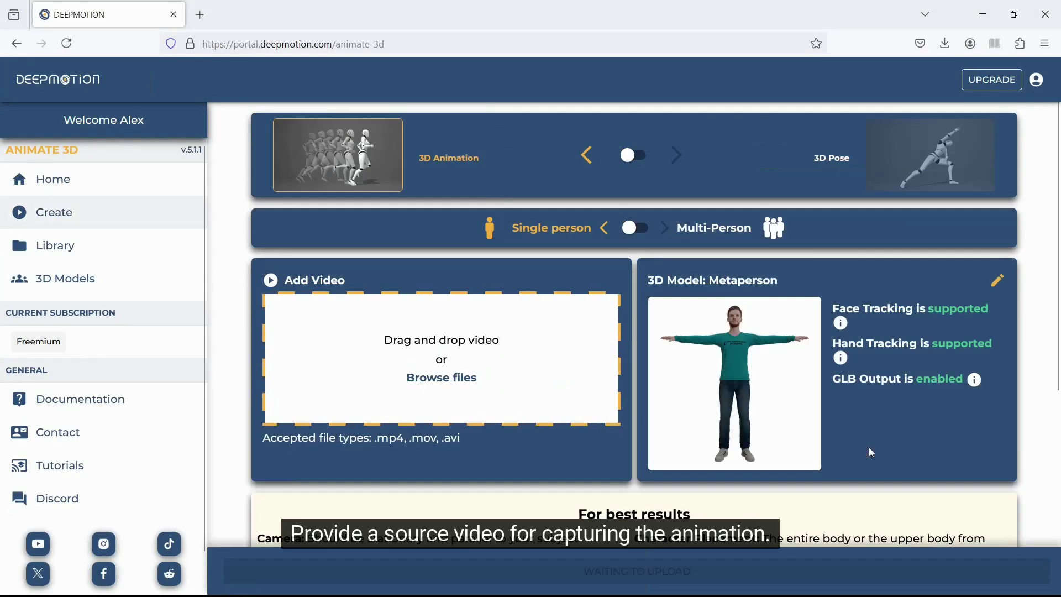
pyautogui.click(441, 376)
pyautogui.doubleClick(664, 153)
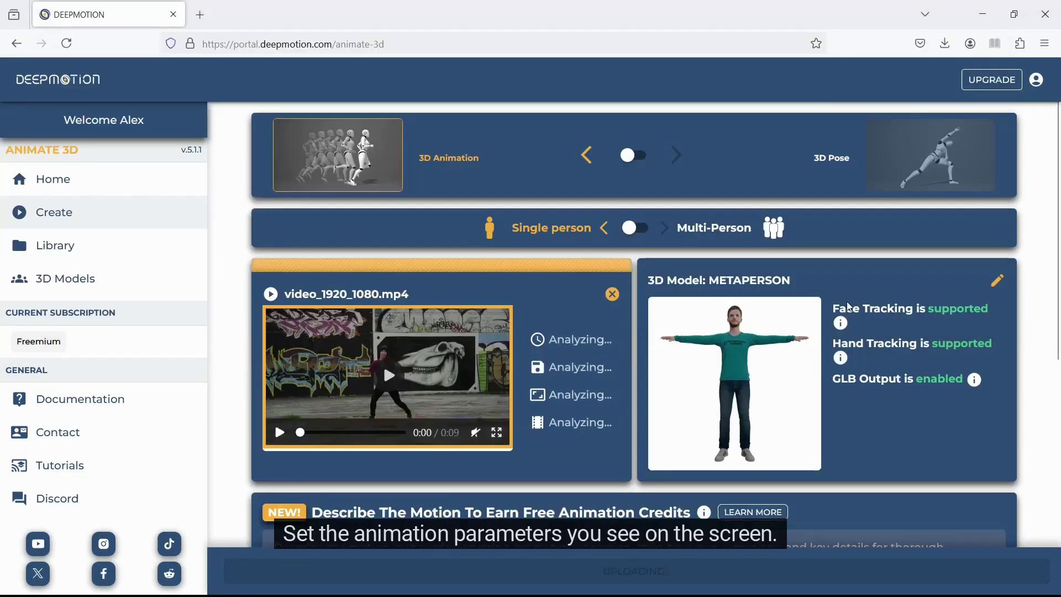
pyautogui.scroll(-2, 849, 304)
pyautogui.scroll(-2, 848, 304)
pyautogui.scroll(-2, 848, 304)
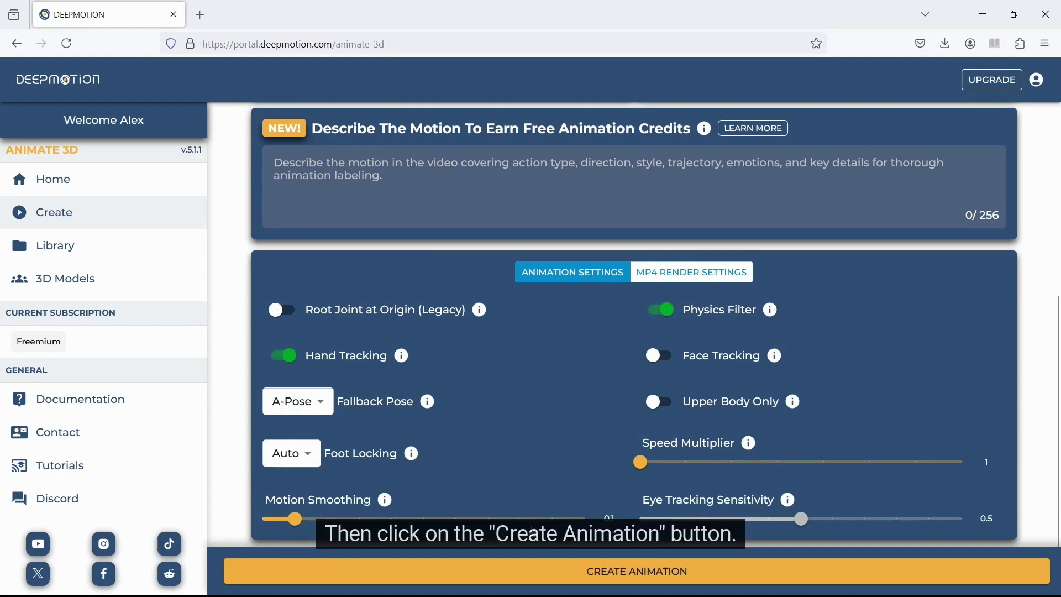
pyautogui.click(578, 572)
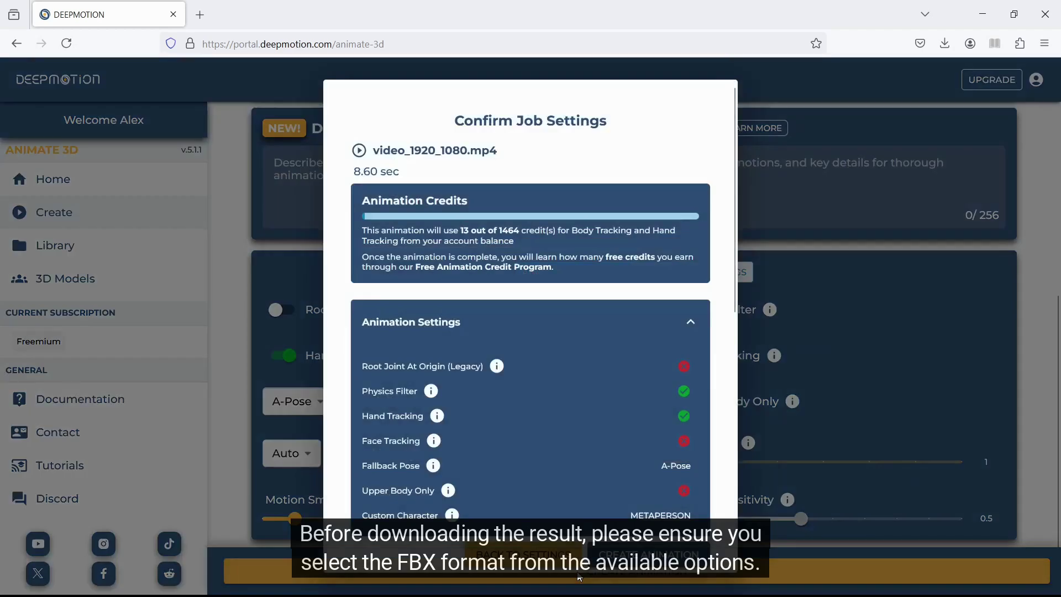
pyautogui.click(649, 554)
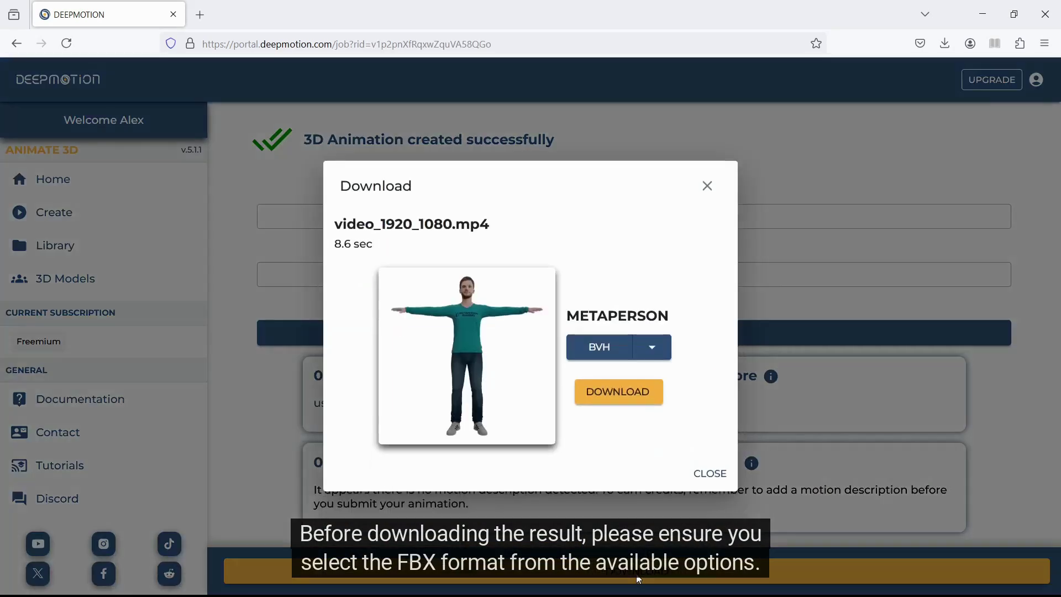
# Download the finished motion-capture animation as an FBX file
pyautogui.click(651, 348)
pyautogui.click(599, 435)
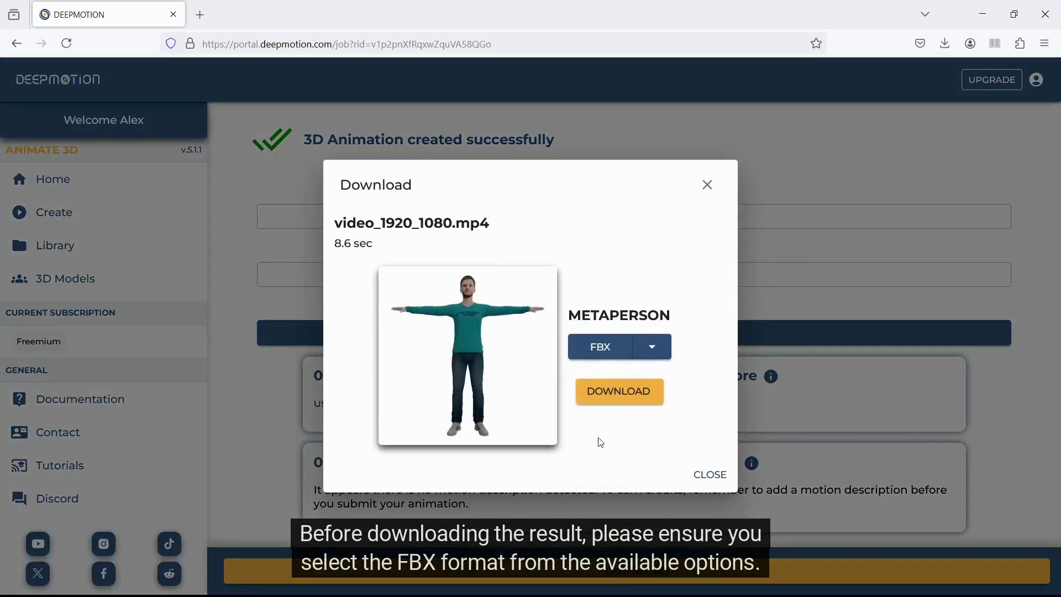
pyautogui.click(611, 393)
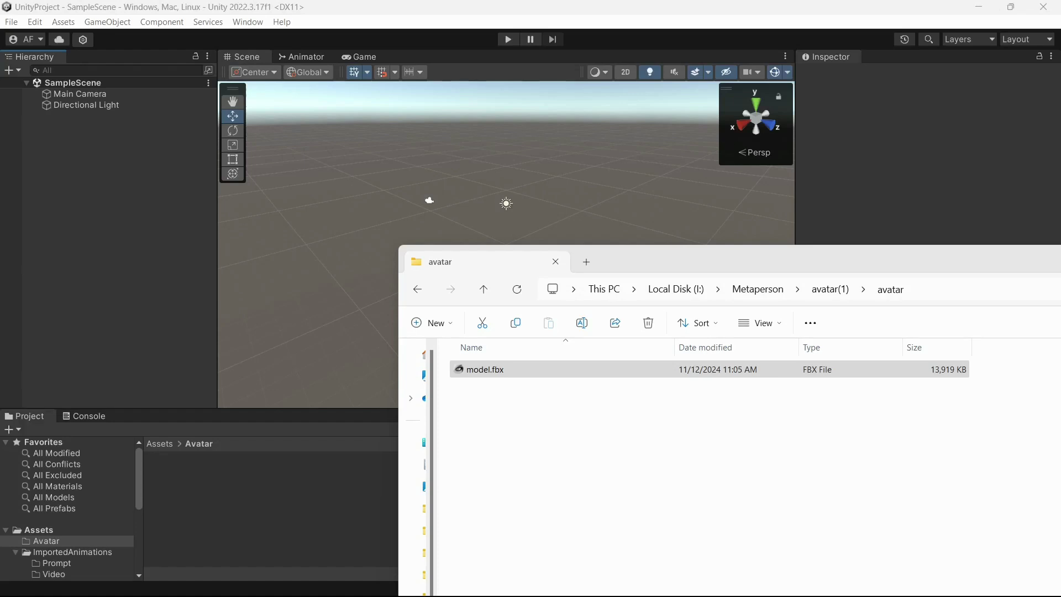
# Import model.fbx into the Avatar folder and show its import settings
pyautogui.moveTo(481, 370); pyautogui.dragTo(342, 486)
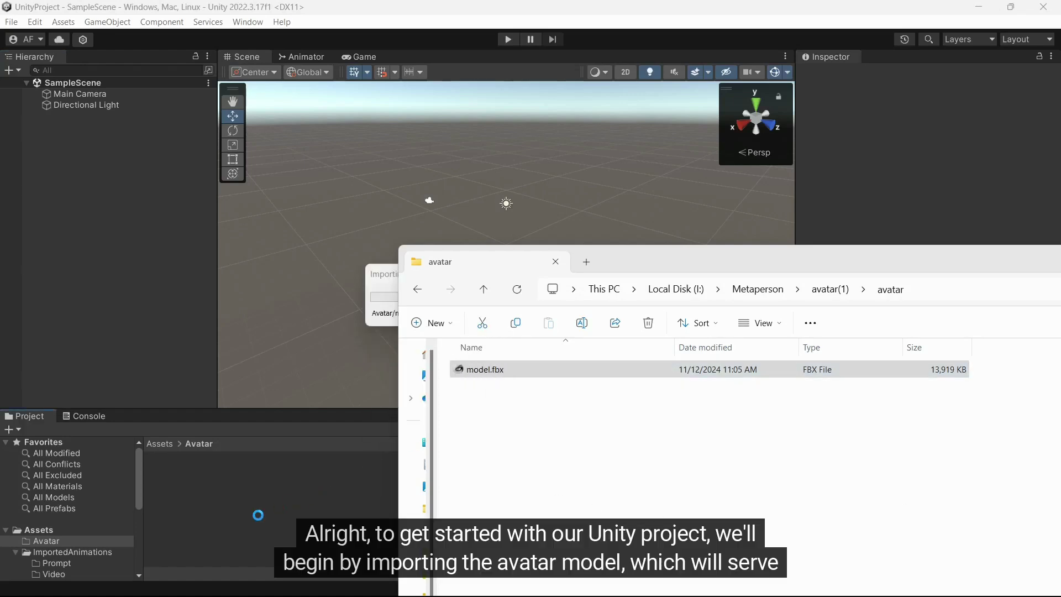
pyautogui.click(555, 261)
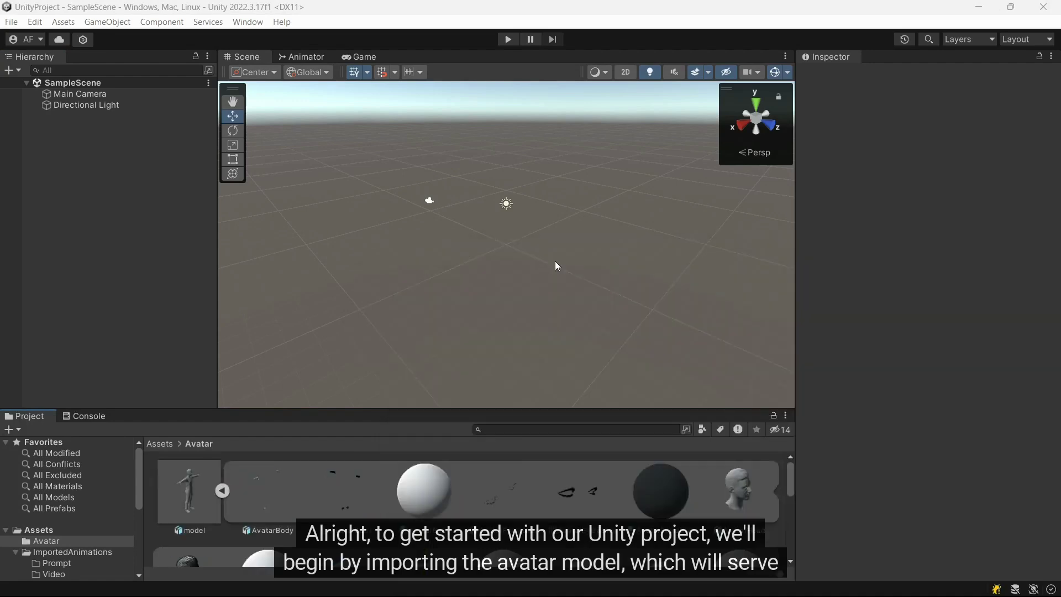
pyautogui.click(178, 478)
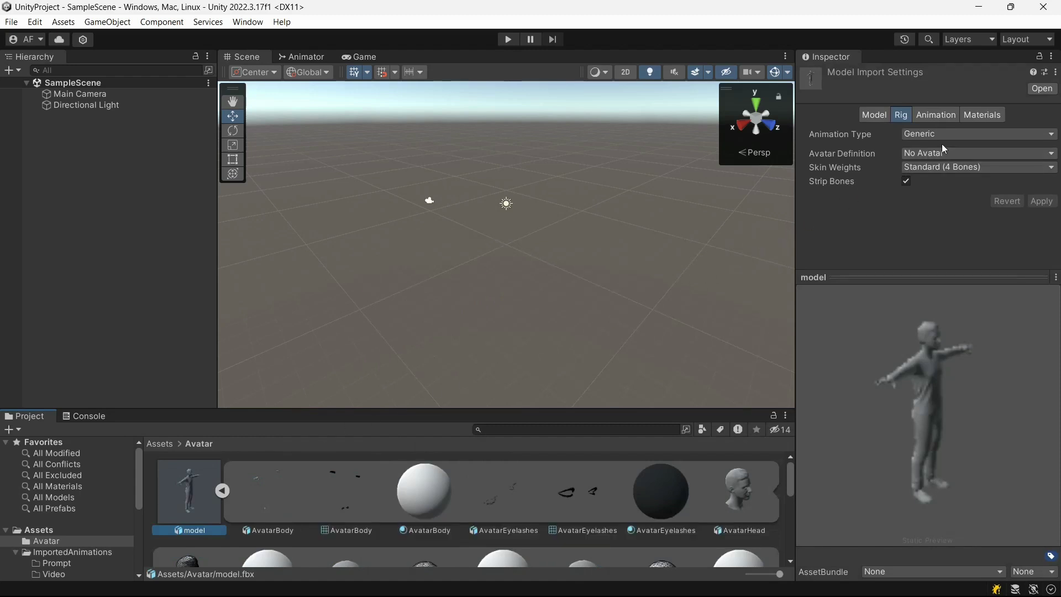
# Set the model's animation type to Humanoid, apply it, and verify the bone mapping in Configure
pyautogui.click(957, 136)
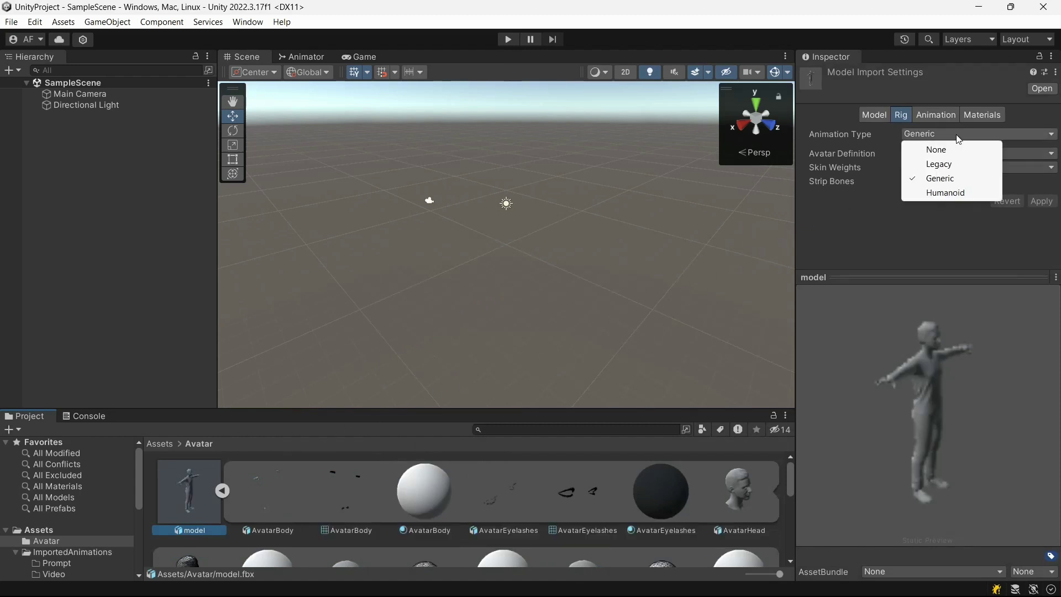
pyautogui.click(946, 193)
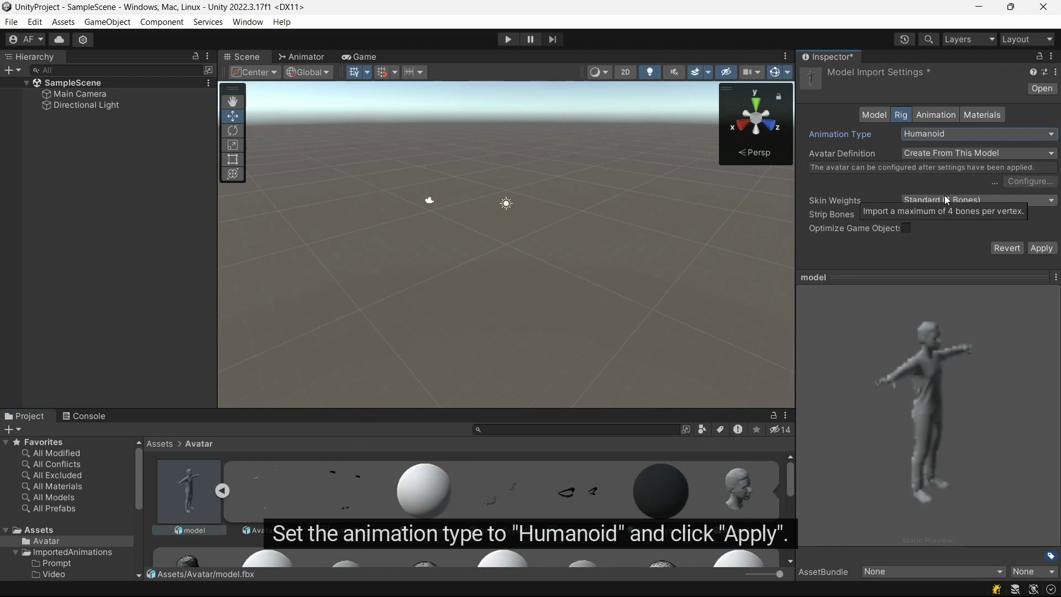
pyautogui.click(1043, 249)
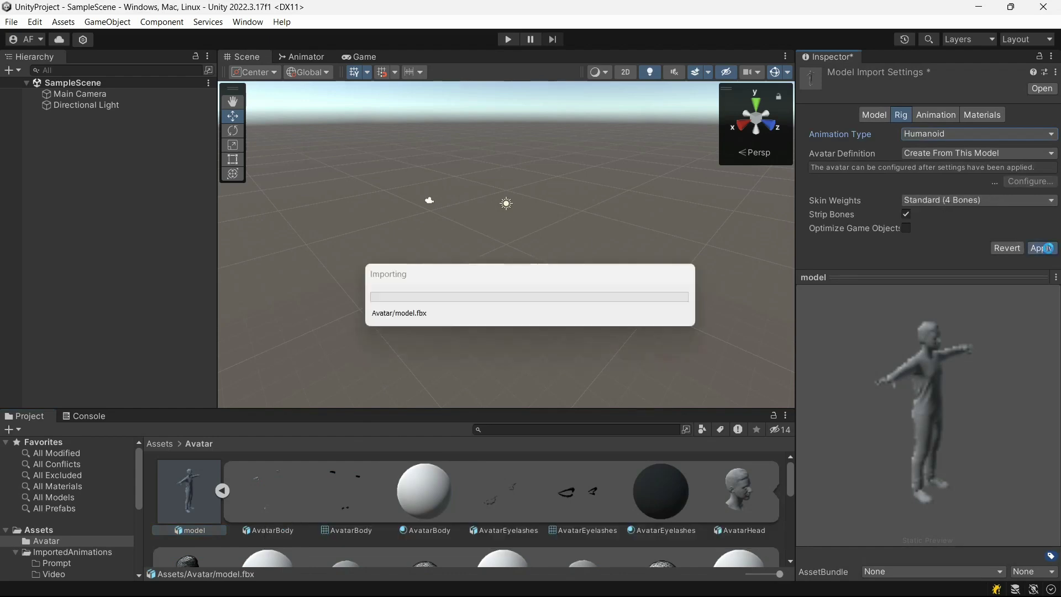
pyautogui.click(1031, 180)
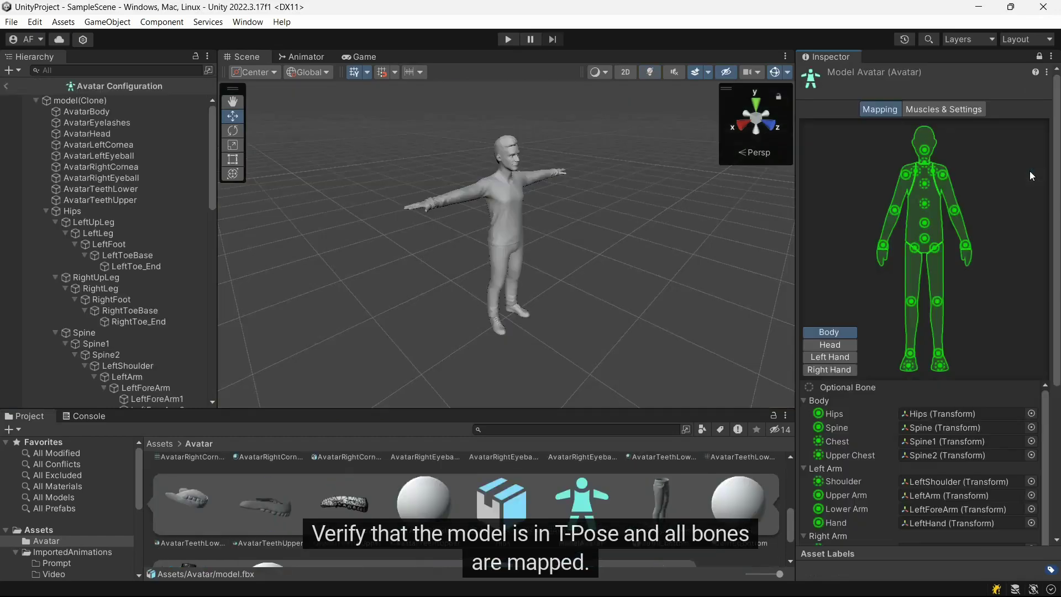
pyautogui.scroll(-5, 1036, 244)
pyautogui.scroll(-5, 1036, 244)
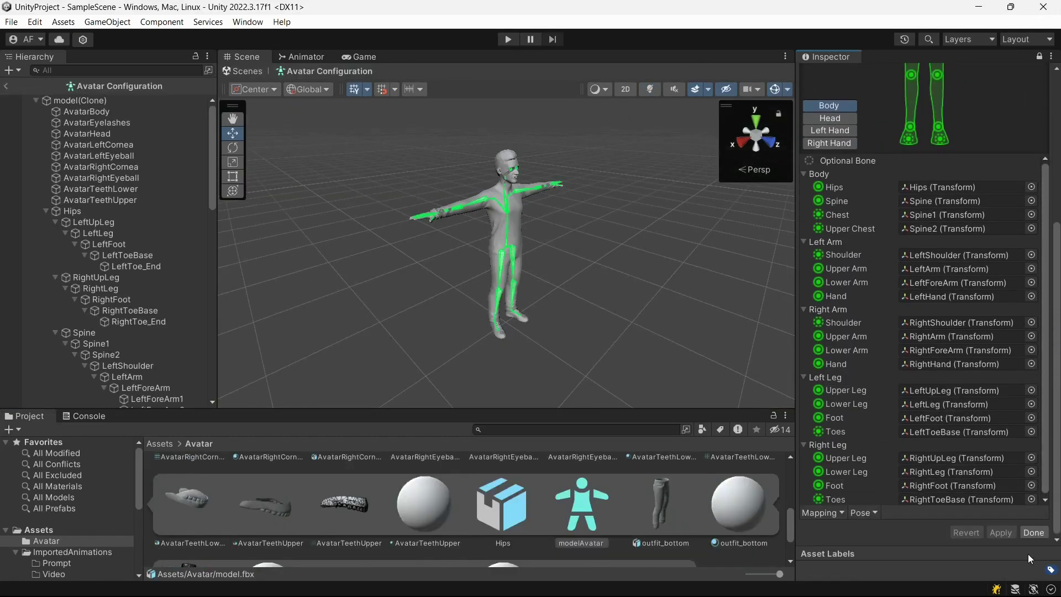
pyautogui.click(1036, 535)
# Extract the model's textures and materials into the Avatar folder, fixing the normal maps
pyautogui.click(980, 117)
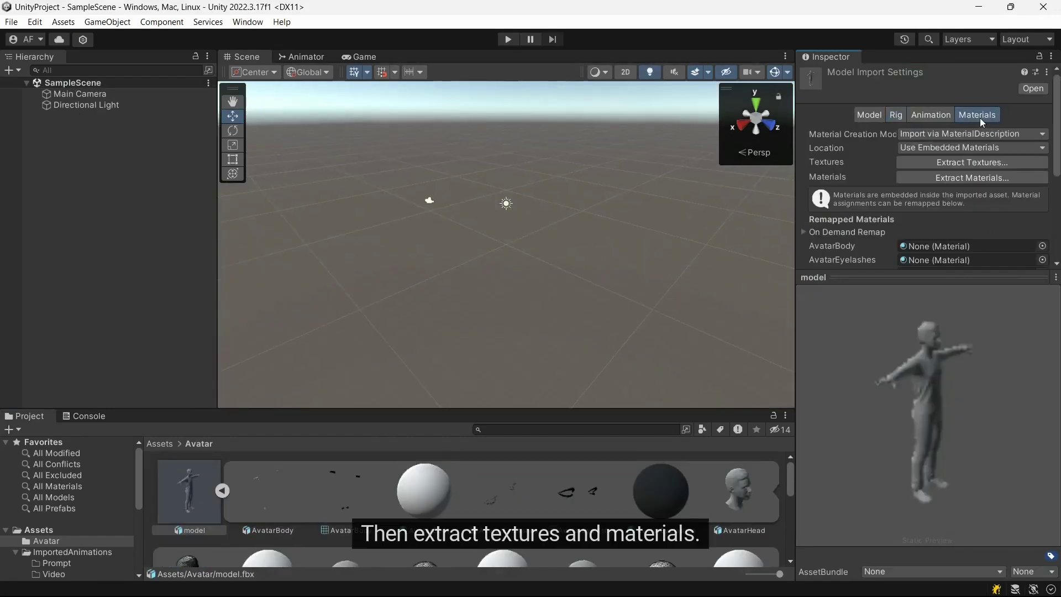
pyautogui.click(982, 163)
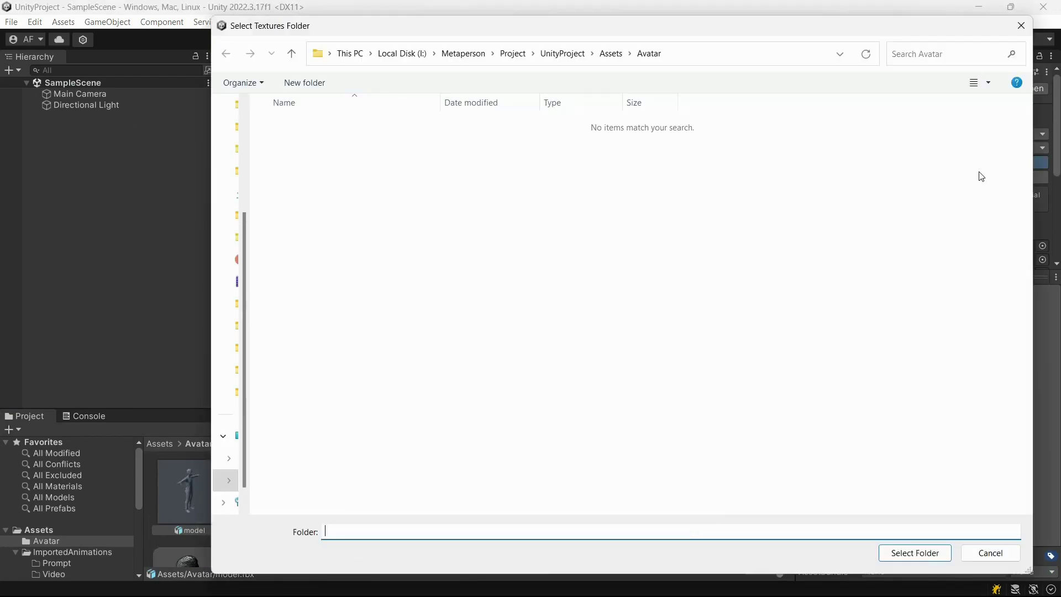
pyautogui.click(942, 552)
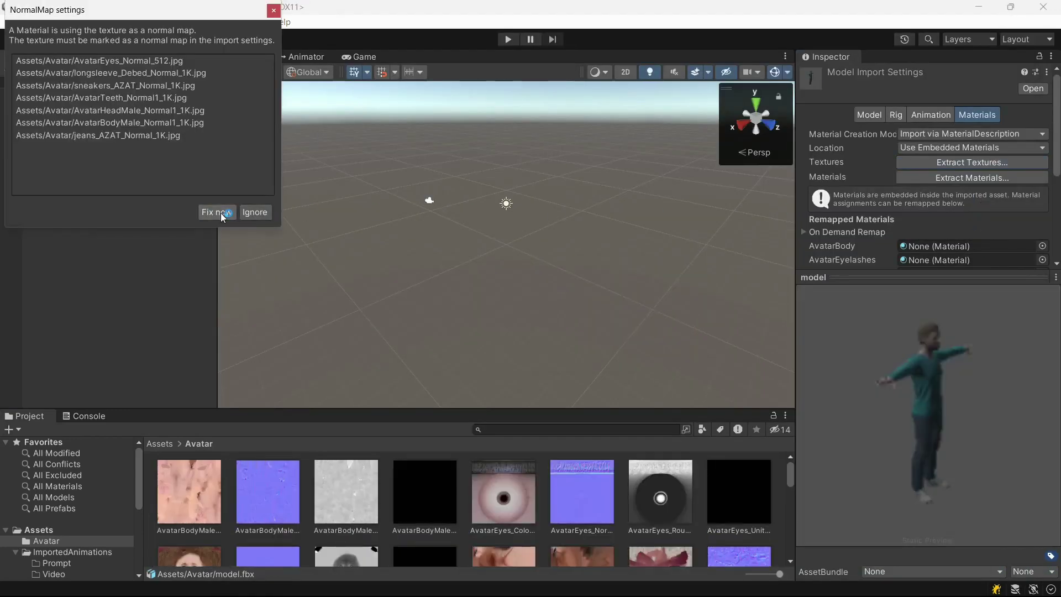
pyautogui.click(217, 214)
pyautogui.click(972, 178)
pyautogui.click(914, 553)
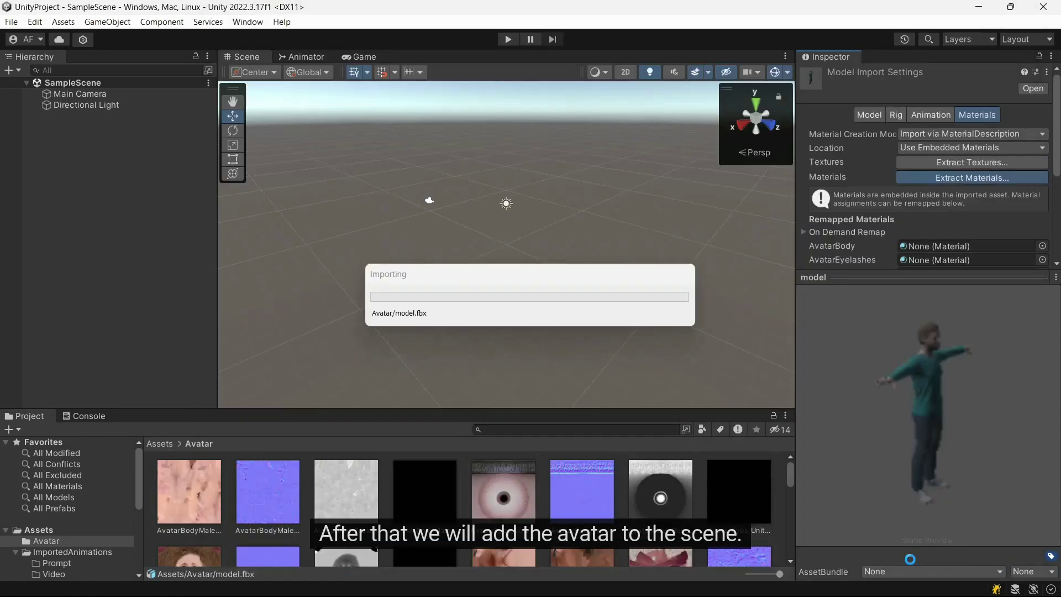
pyautogui.scroll(-1, 645, 513)
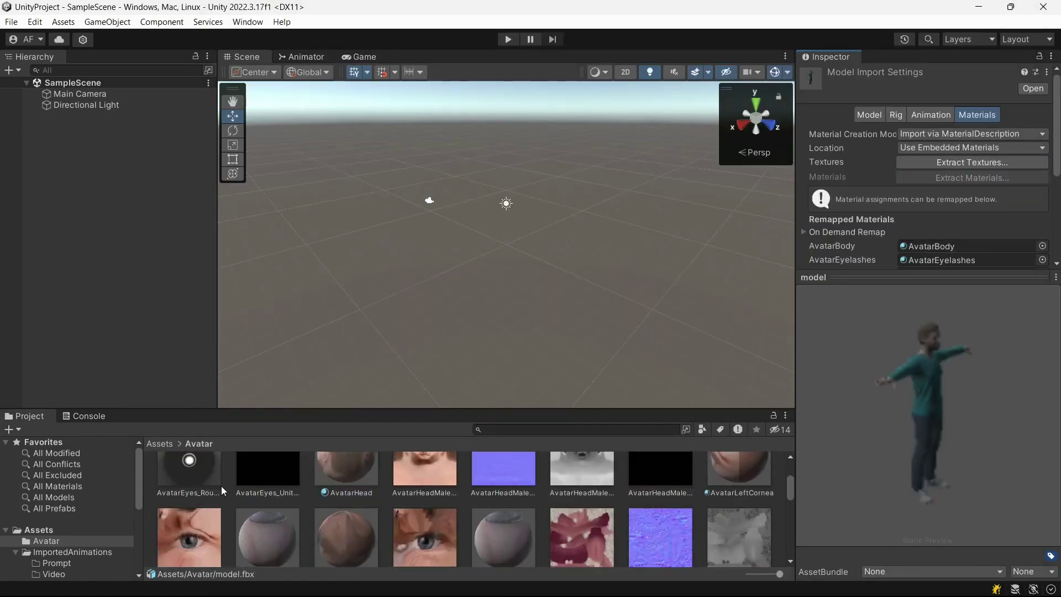
pyautogui.scroll(-1, 646, 512)
pyautogui.scroll(-1, 645, 512)
# Place the avatar in the scene at Position Z -7 with Rotation Y 180, viewed through the game camera
pyautogui.moveTo(505, 481); pyautogui.dragTo(124, 254)
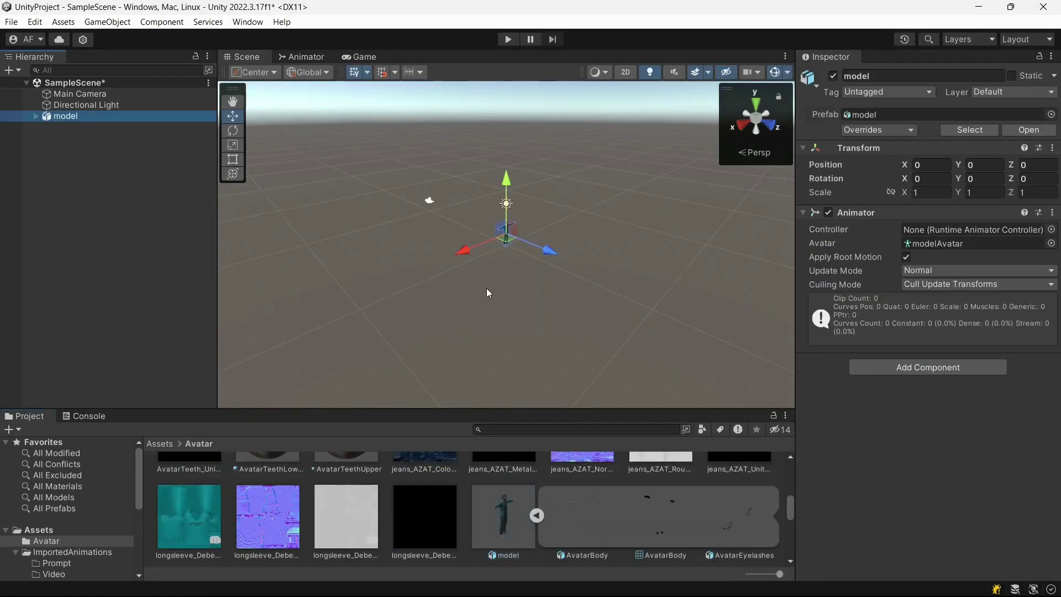
pyautogui.click(369, 58)
pyautogui.click(1028, 165)
pyautogui.write('-7')
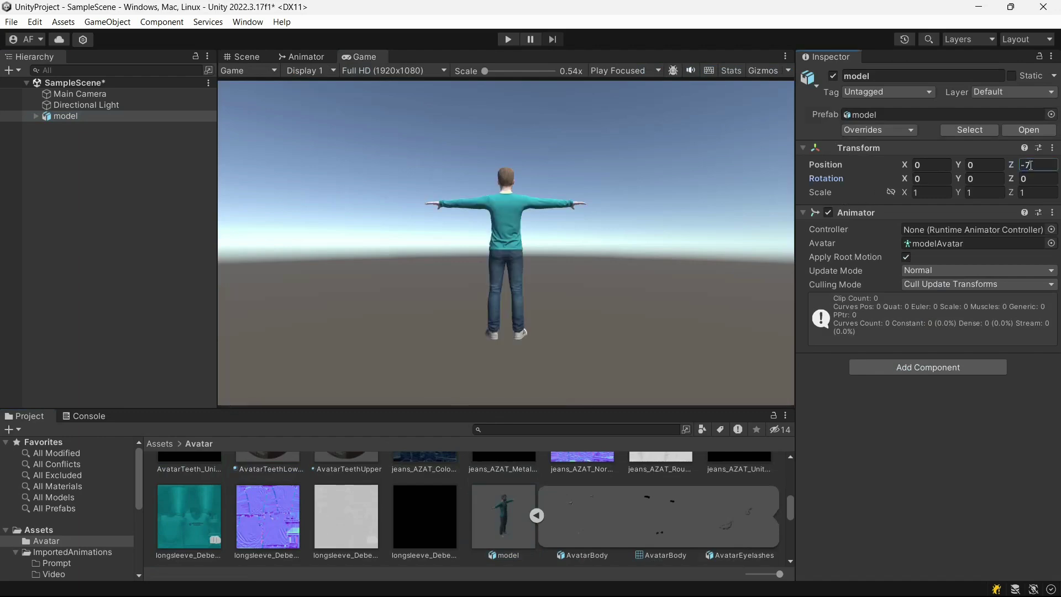
pyautogui.press('Tab')
pyautogui.press('Tab')
pyautogui.write('180')
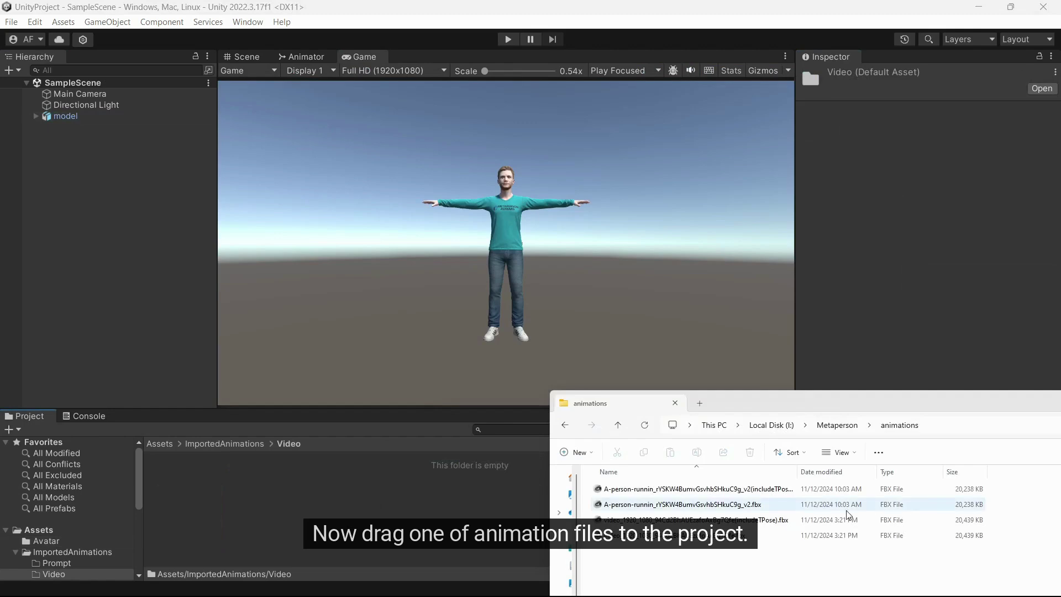
# Import the DeepMotion FBX into the Video folder as a Humanoid rig and verify its bone mapping
pyautogui.moveTo(654, 541); pyautogui.dragTo(332, 521)
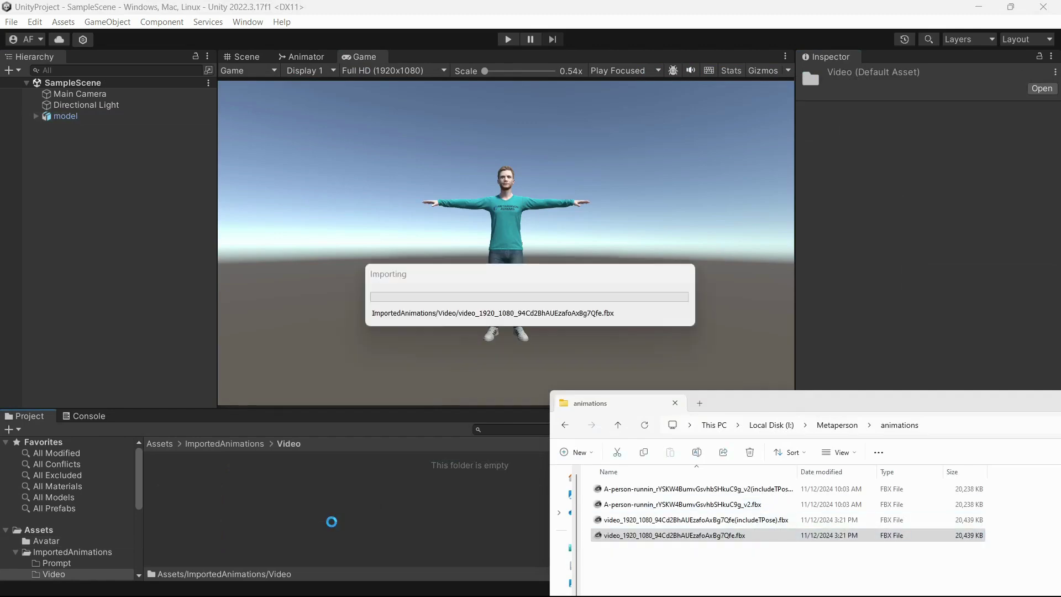
pyautogui.click(436, 429)
pyautogui.click(191, 488)
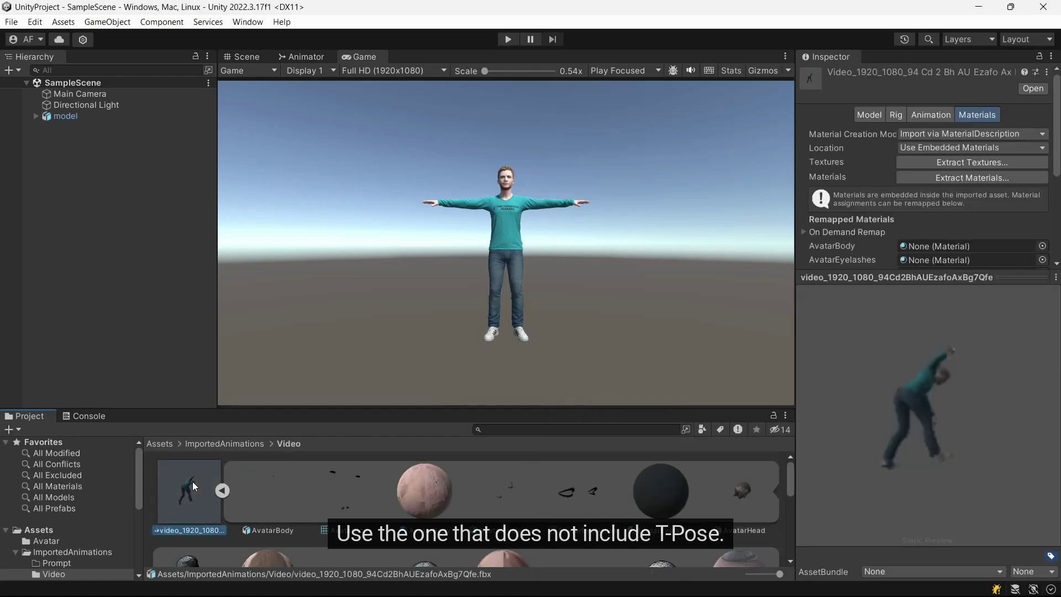
pyautogui.click(900, 114)
pyautogui.click(916, 135)
pyautogui.click(946, 193)
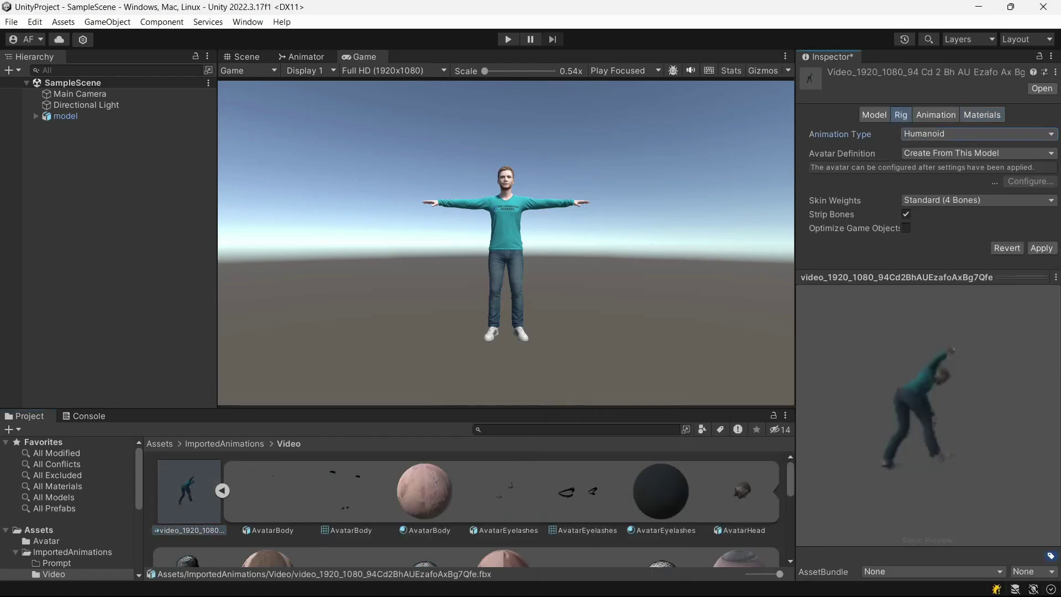
pyautogui.click(1037, 247)
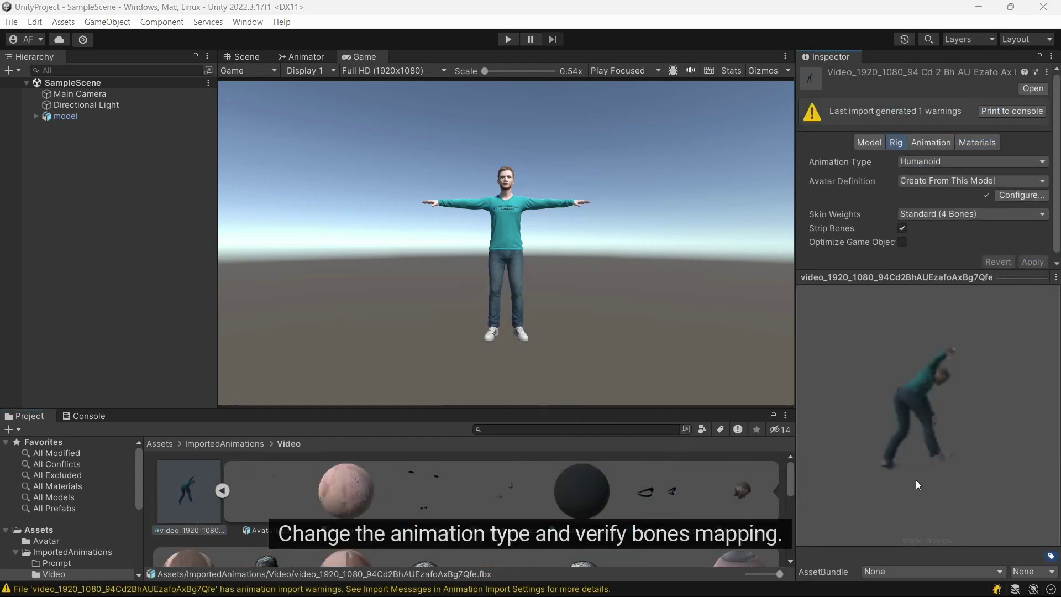
pyautogui.click(1021, 194)
pyautogui.scroll(-3, 954, 333)
pyautogui.click(1037, 537)
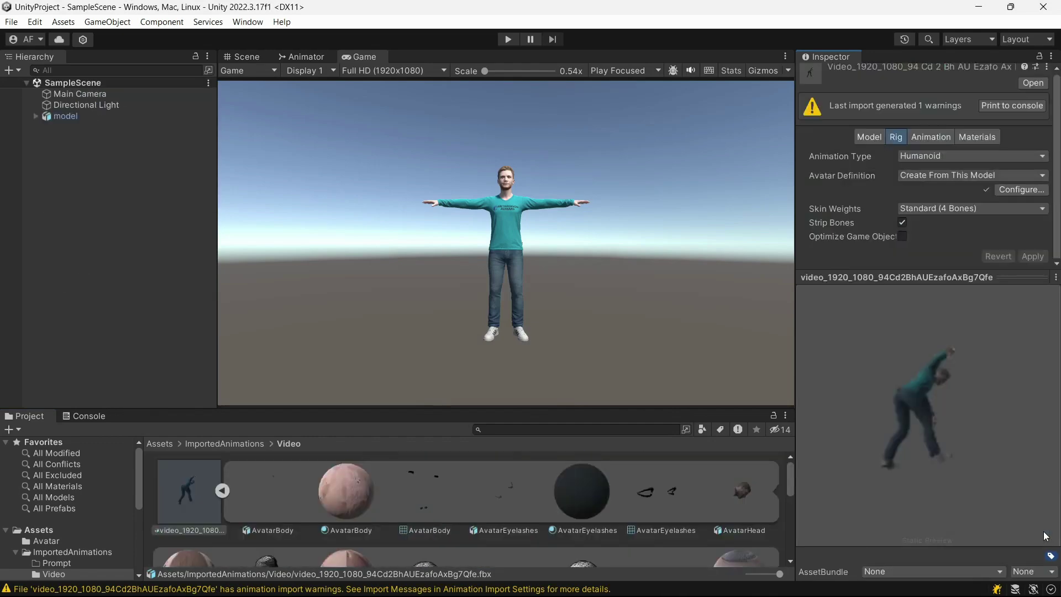
# Bake root rotation and both root positions into the pose, with height based on Feet
pyautogui.click(930, 136)
pyautogui.scroll(-5, 954, 207)
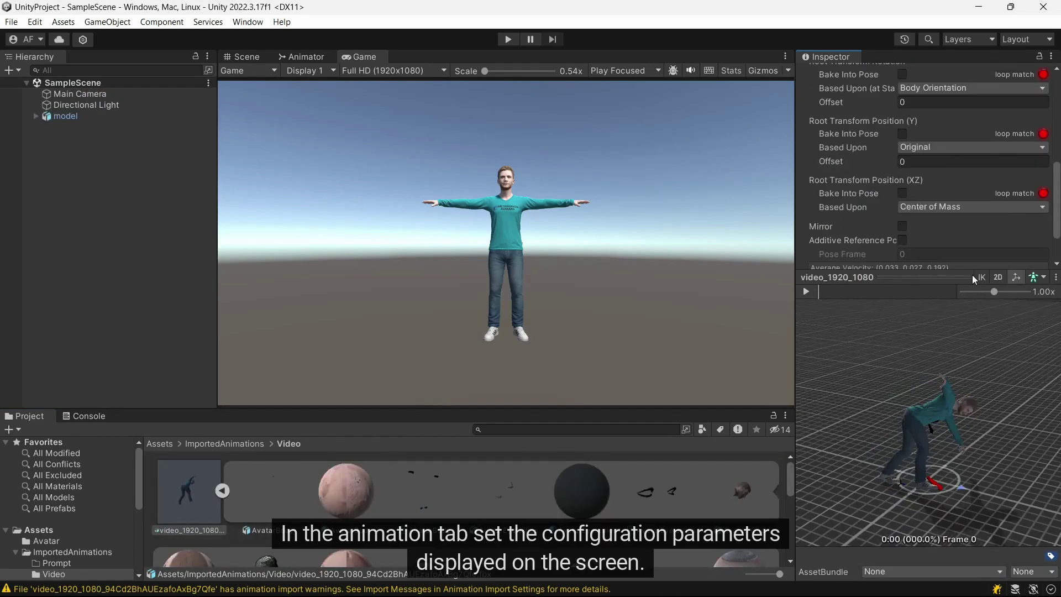
pyautogui.moveTo(972, 274); pyautogui.dragTo(943, 472)
pyautogui.scroll(2, 953, 373)
pyautogui.click(902, 236)
pyautogui.click(907, 308)
pyautogui.click(908, 355)
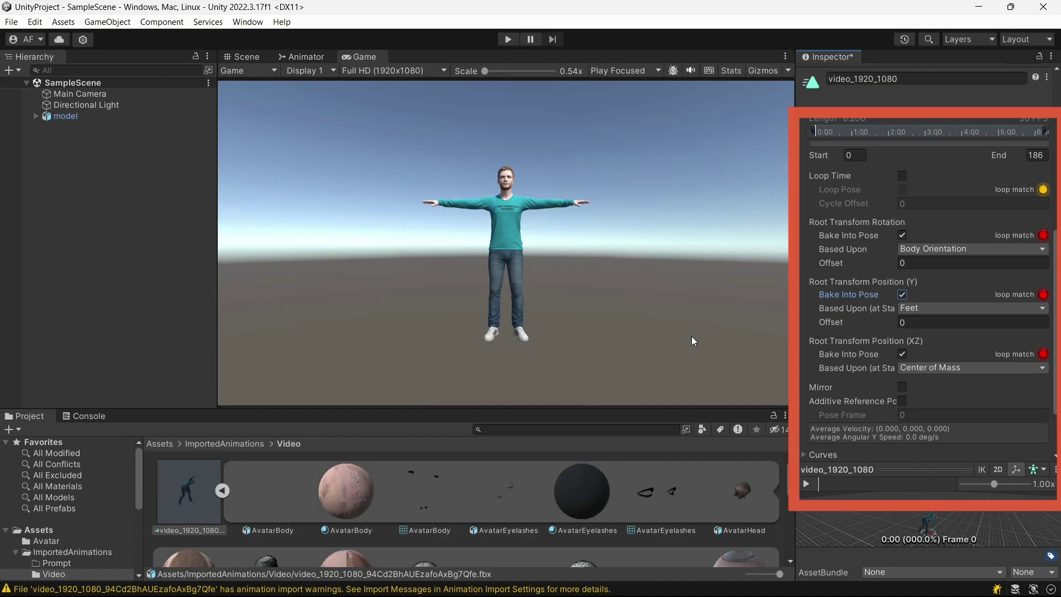
pyautogui.click(222, 443)
# Create a new Animator Controller in ImportedAnimations and open its state graph
pyautogui.rightClick(368, 517)
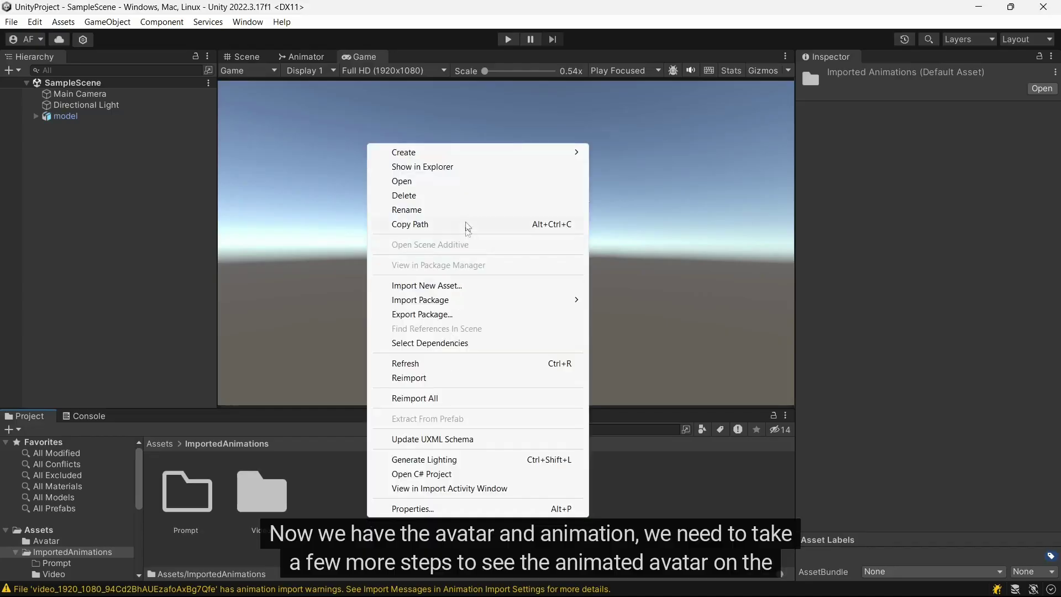
pyautogui.moveTo(465, 153)
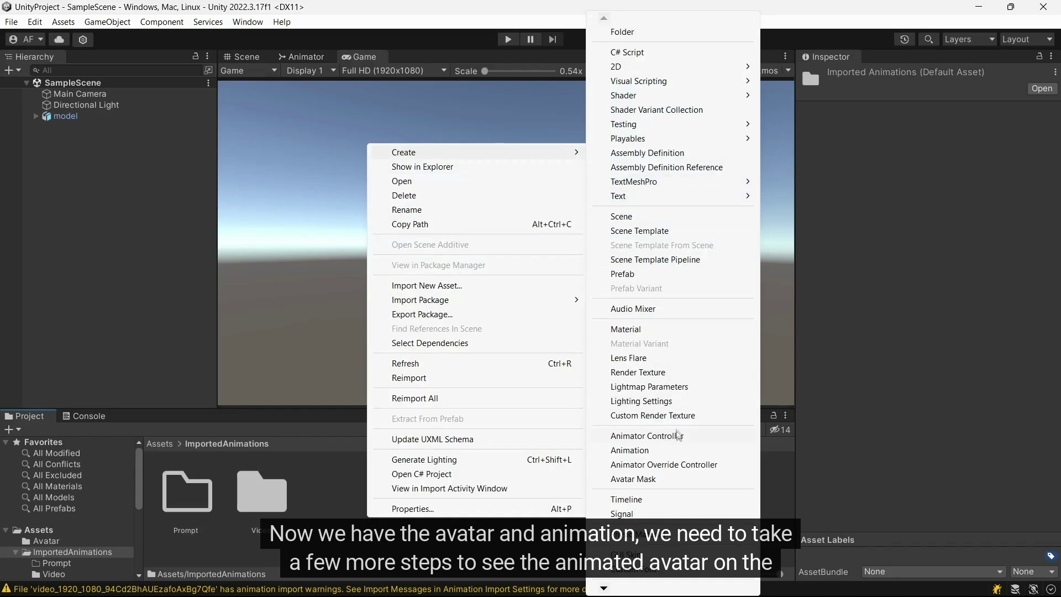
pyautogui.click(678, 436)
pyautogui.doubleClick(354, 489)
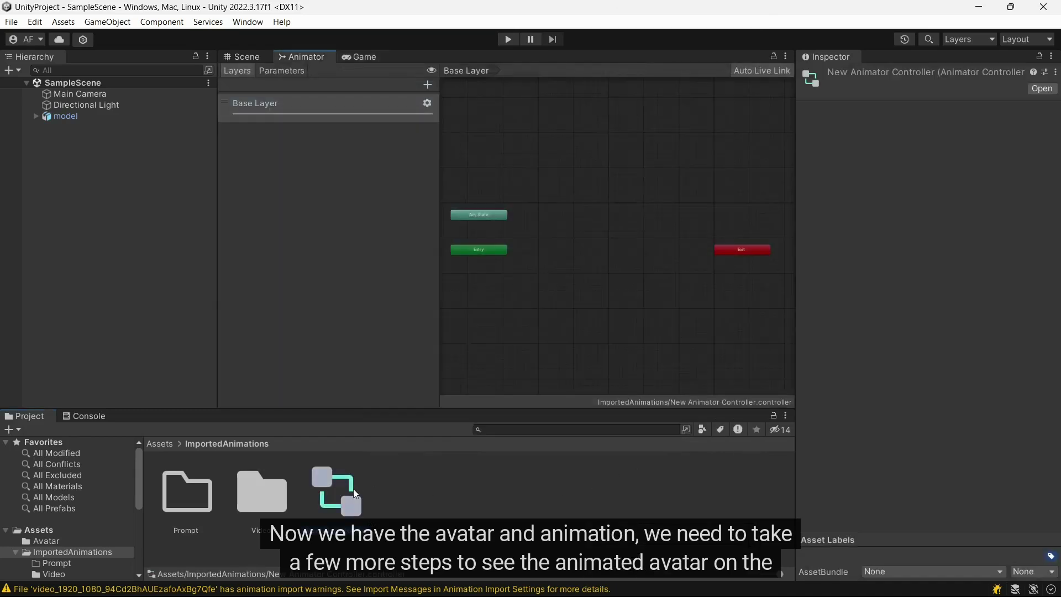
# Add the video_1920_1080 clip as the default state and enable Foot IK on it
pyautogui.doubleClick(264, 463)
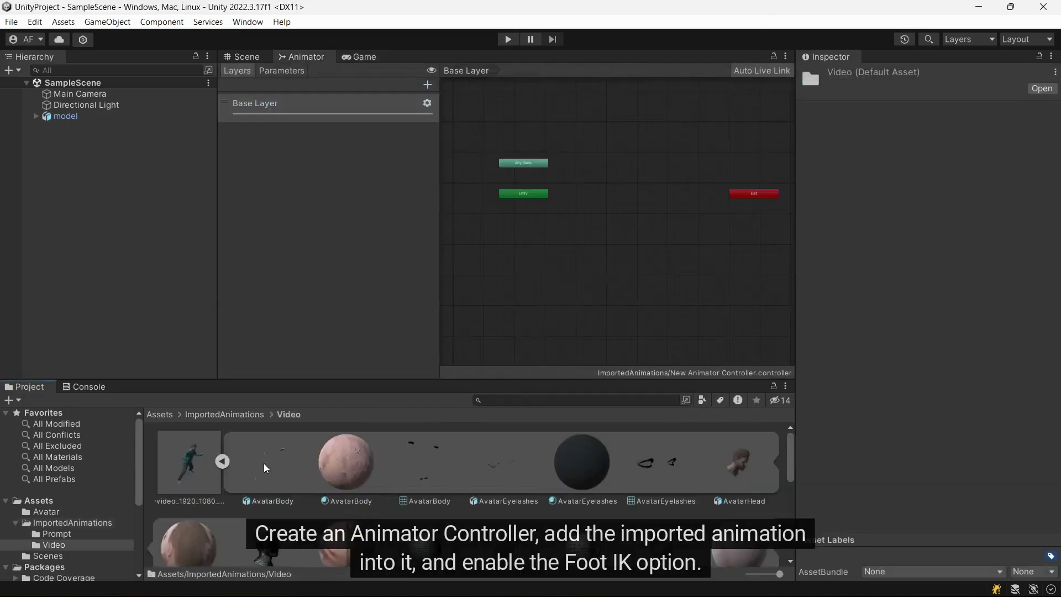
pyautogui.moveTo(187, 473); pyautogui.dragTo(534, 288)
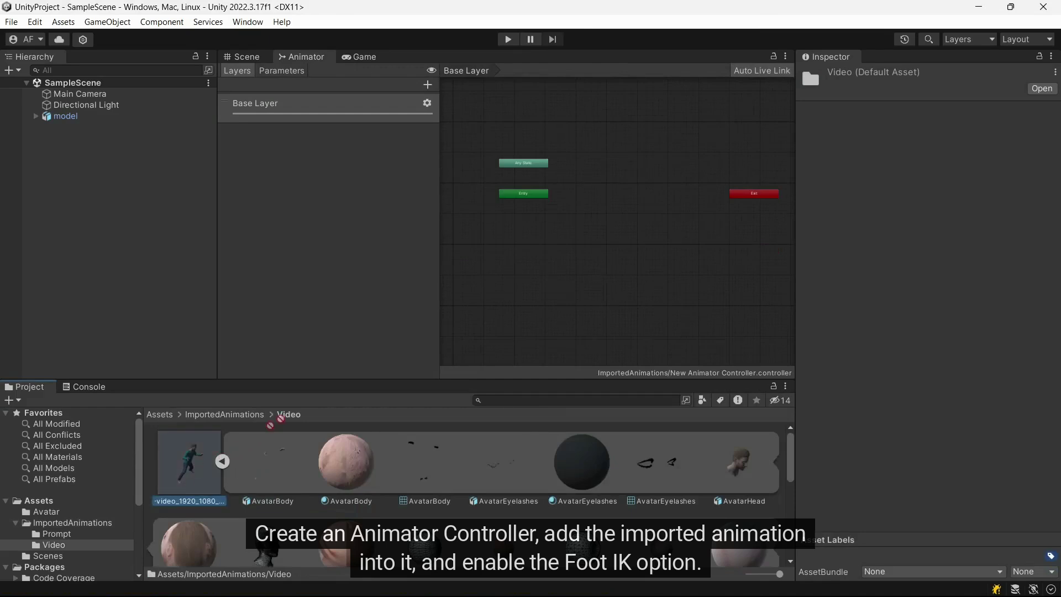
pyautogui.moveTo(613, 188); pyautogui.dragTo(611, 186)
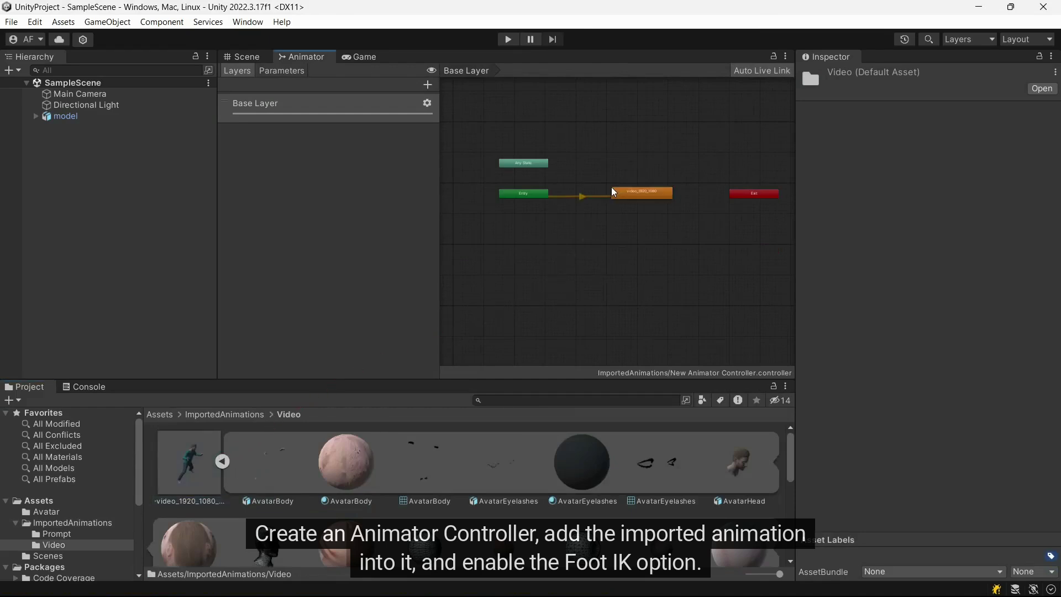
pyautogui.scroll(2, 635, 191)
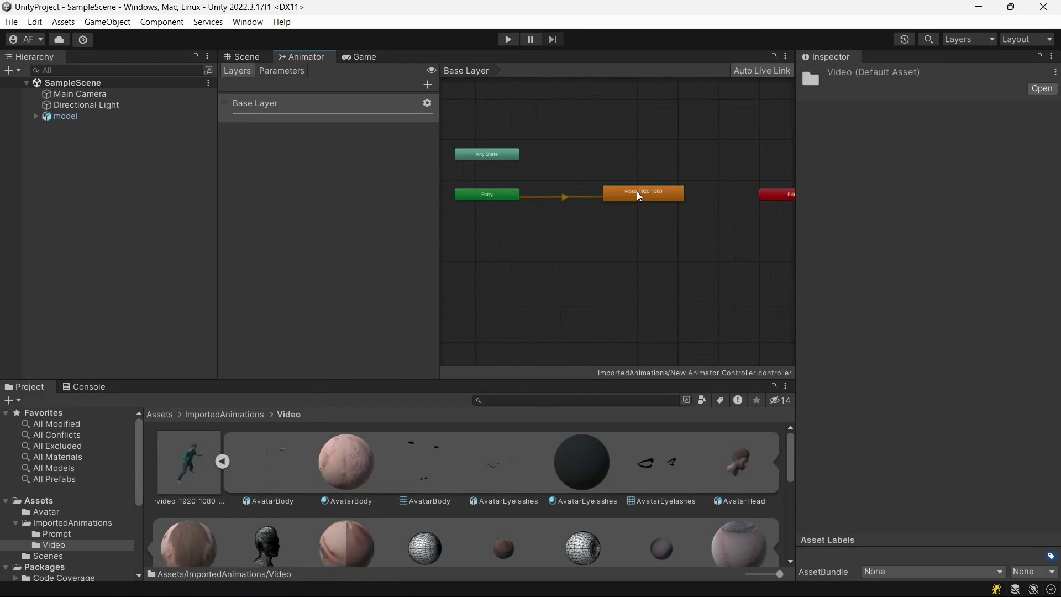
pyautogui.click(637, 191)
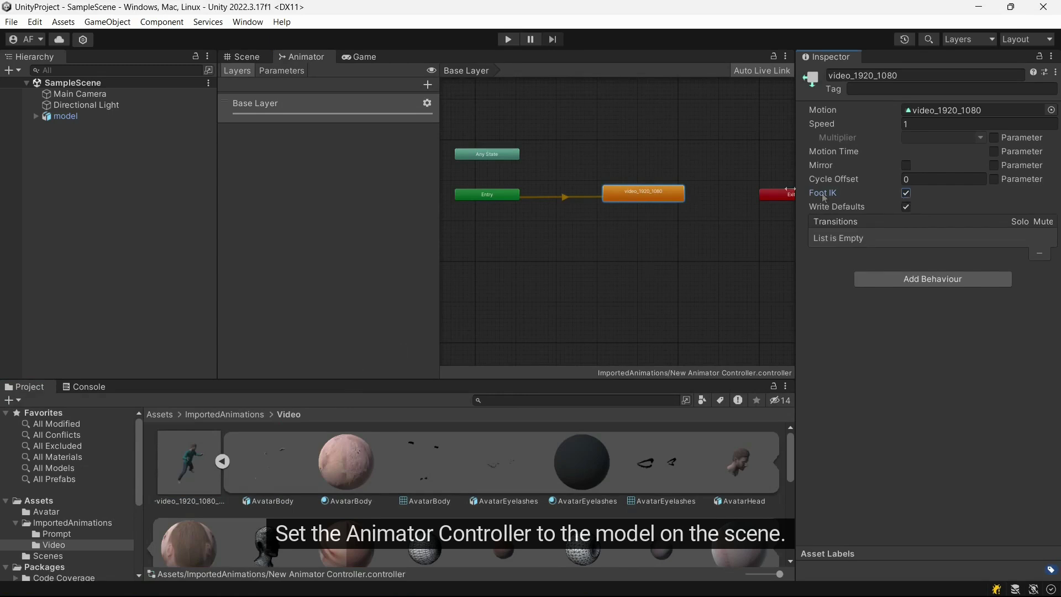
# Assign New Animator Controller to the model's Animator and play the scene
pyautogui.click(108, 114)
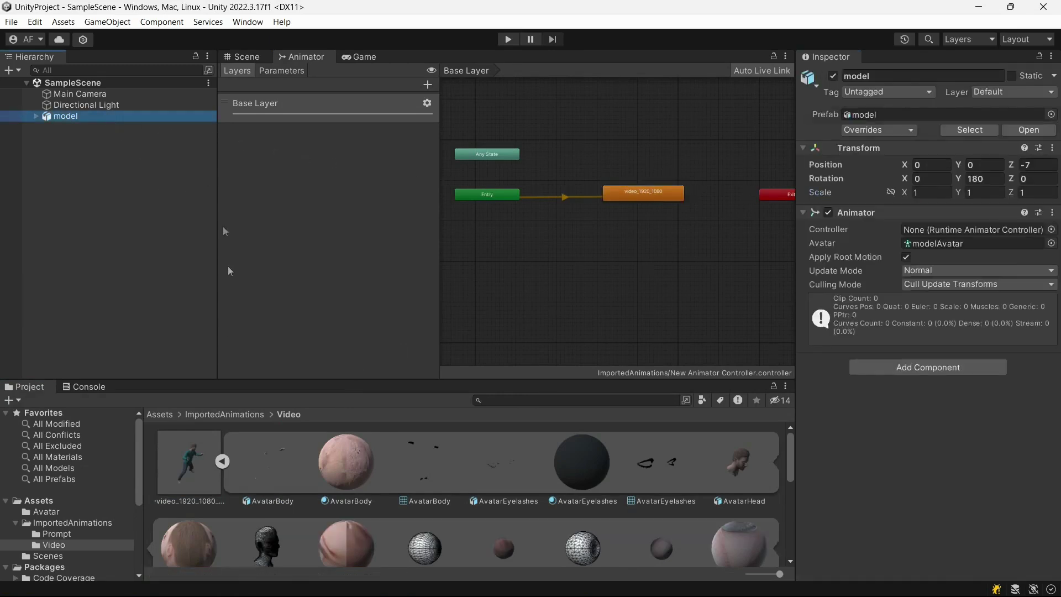
pyautogui.click(159, 414)
pyautogui.doubleClick(249, 456)
pyautogui.click(66, 116)
pyautogui.moveTo(336, 465); pyautogui.dragTo(931, 233)
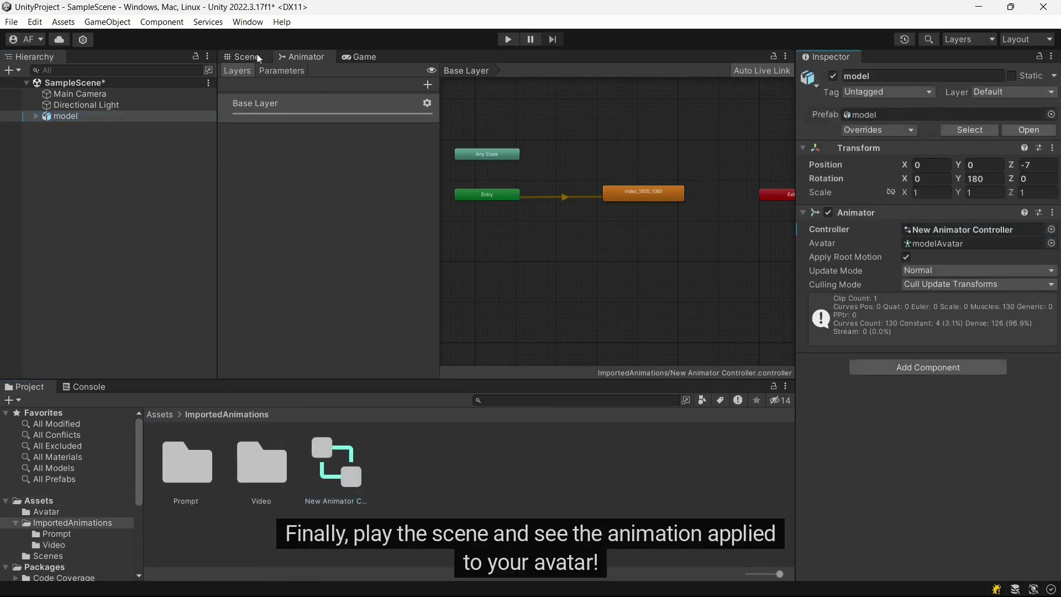
pyautogui.click(249, 56)
pyautogui.click(509, 39)
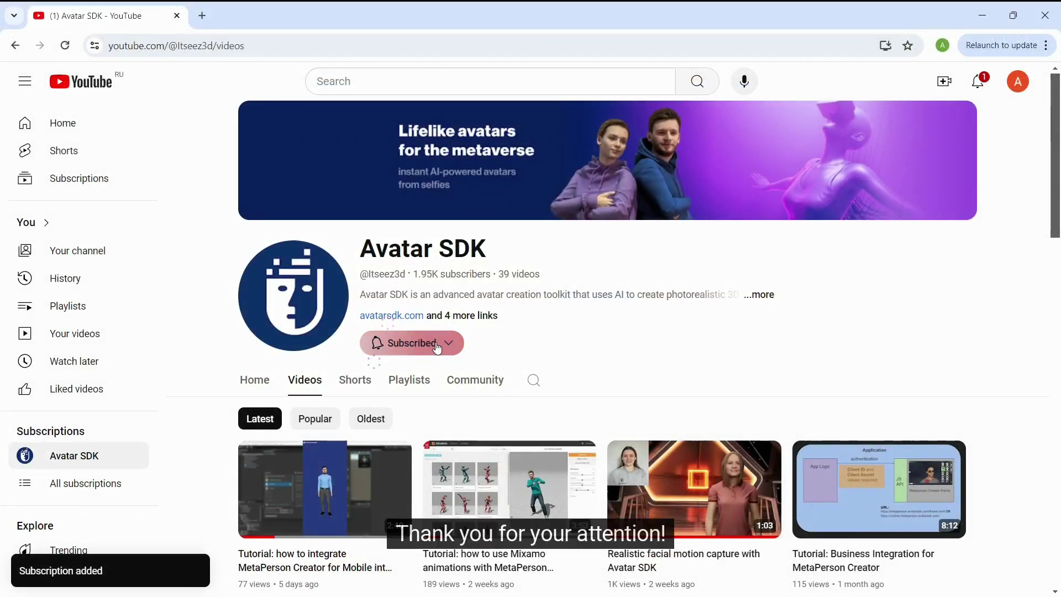
# Subscribe to the Avatar SDK channel with all notifications turned on
pyautogui.click(448, 346)
pyautogui.click(389, 369)
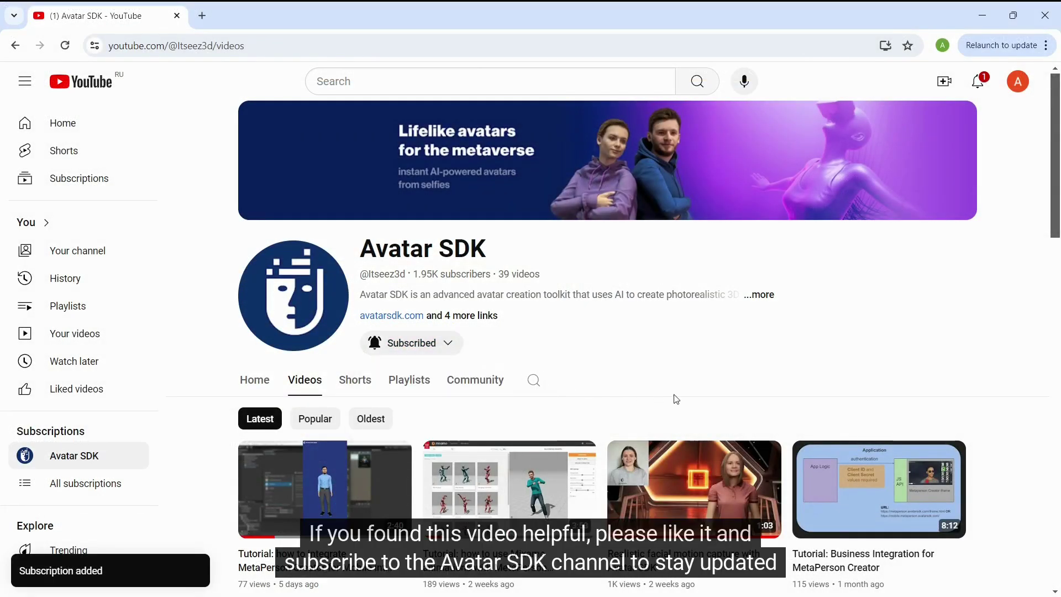
pyautogui.scroll(-3, 675, 398)
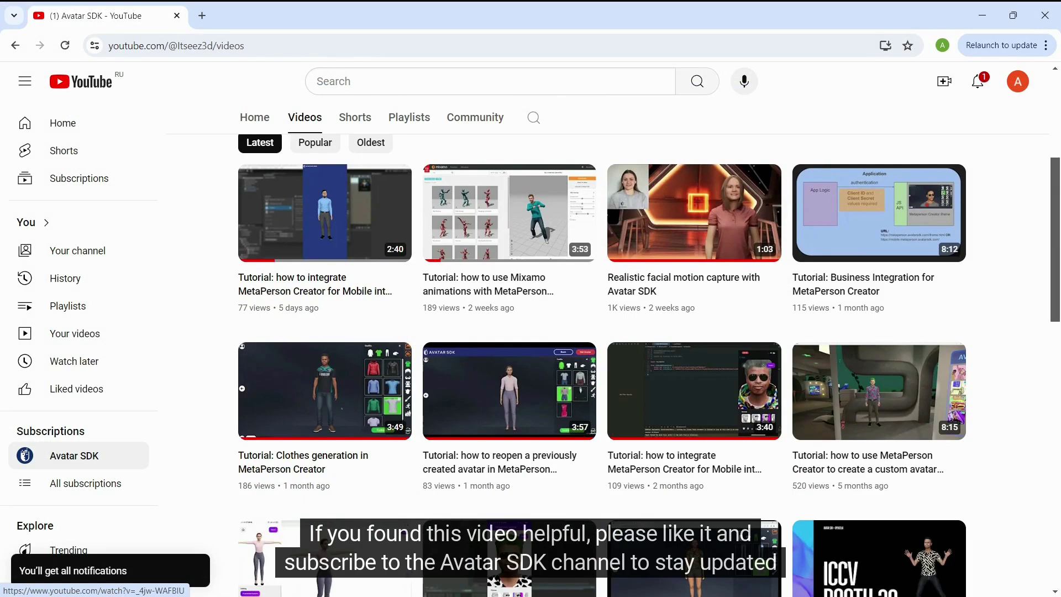